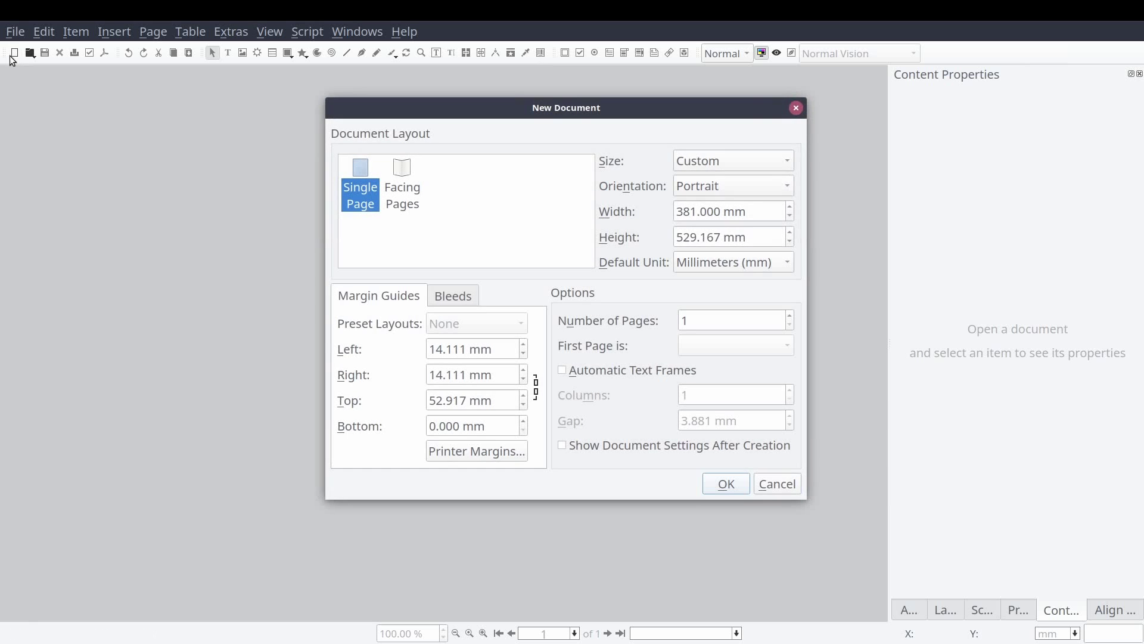
Step: Create the document with 2 pages at the custom 381 × 529.167 mm size
left_click(789, 316)
left_click(737, 487)
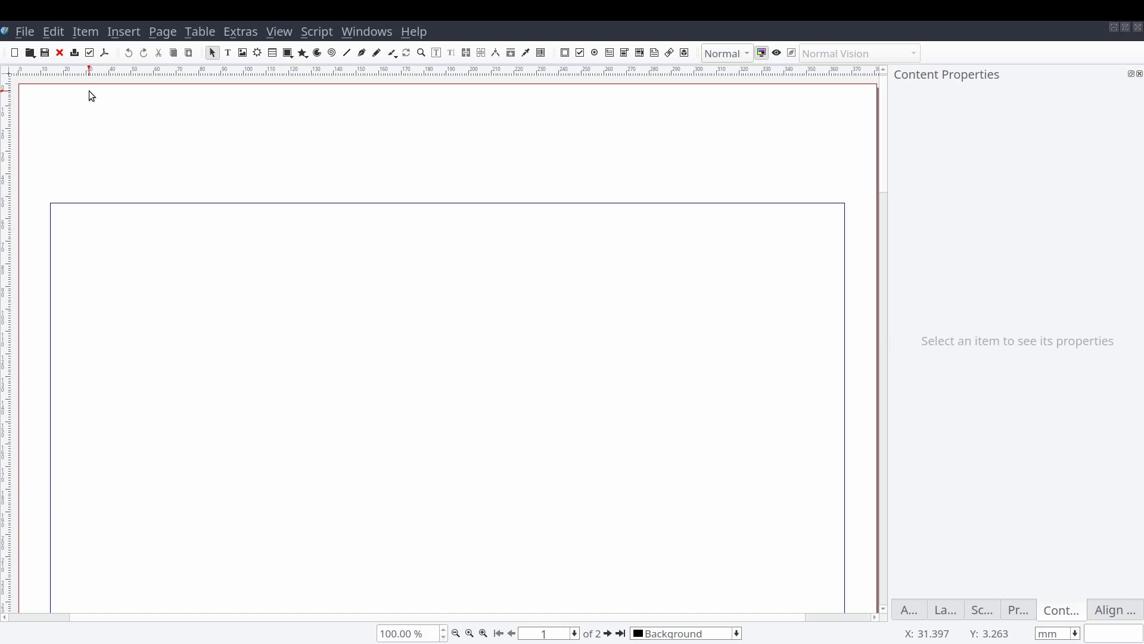
Step: Rename the Default note style to Footnote with ( ) as prefix and suffix, and apply it
left_click(54, 31)
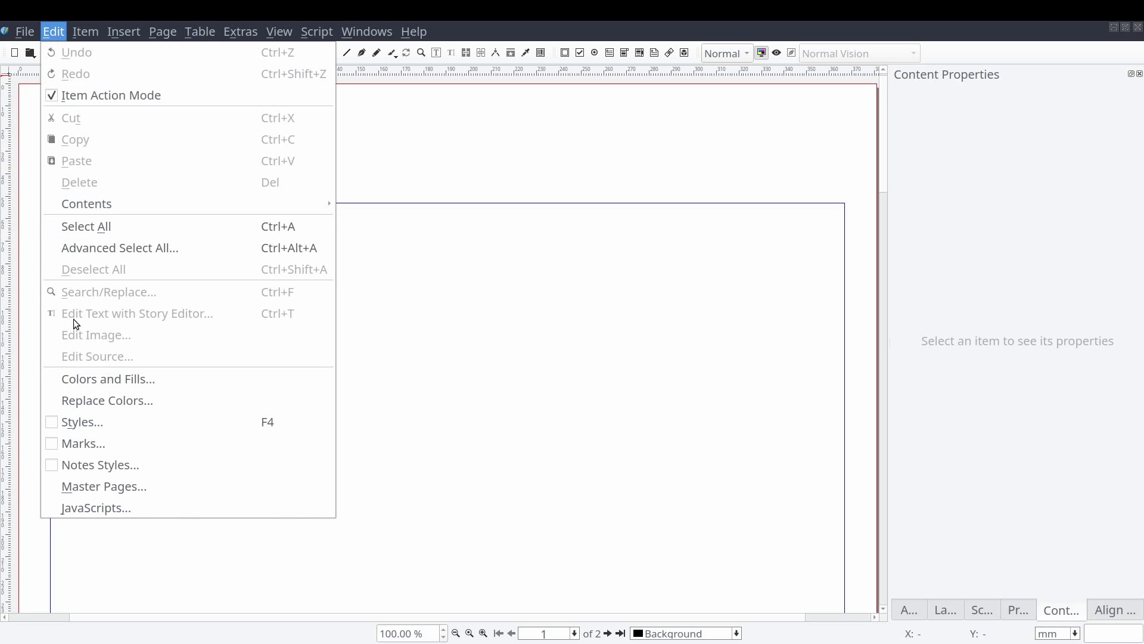
left_click(141, 467)
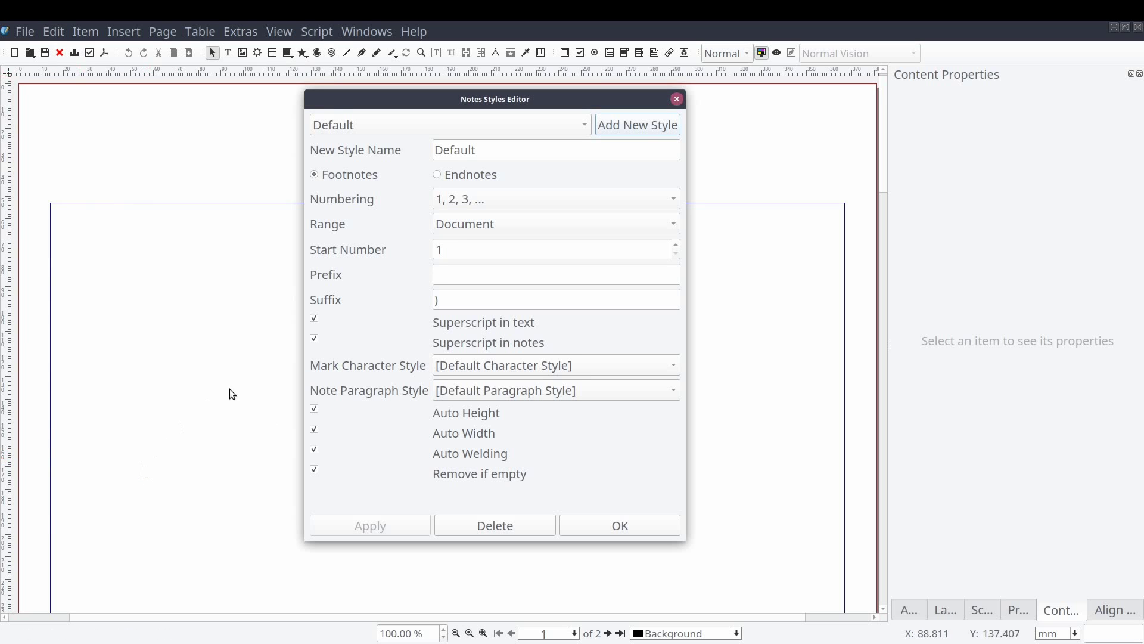
left_click(494, 151)
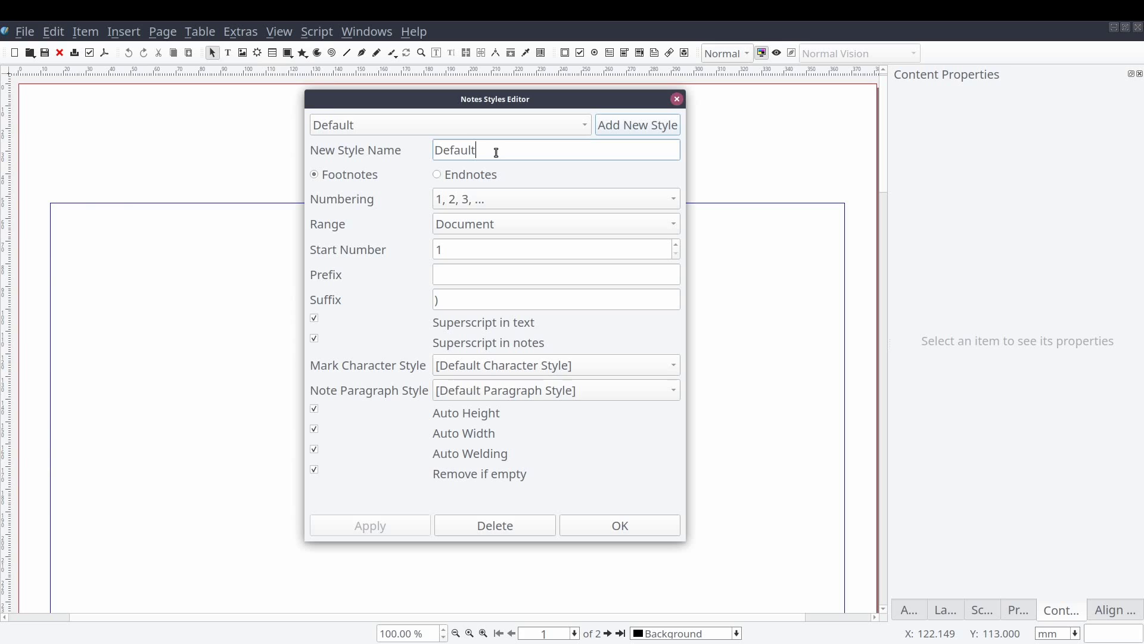
double_click(496, 152)
type("Foot")
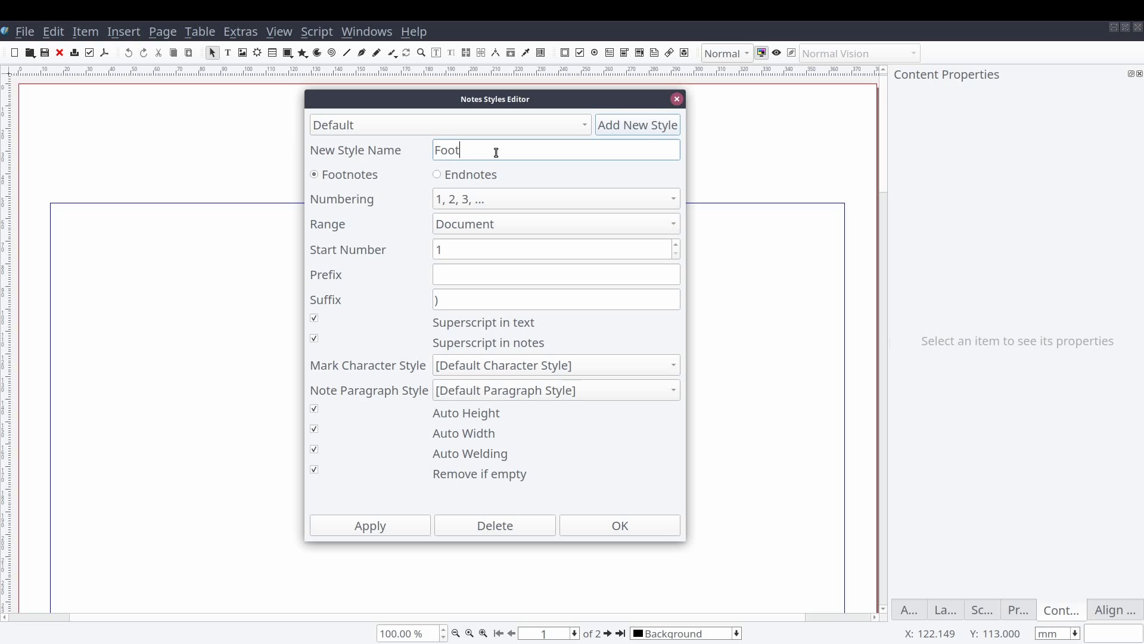
type("note")
left_click(460, 278)
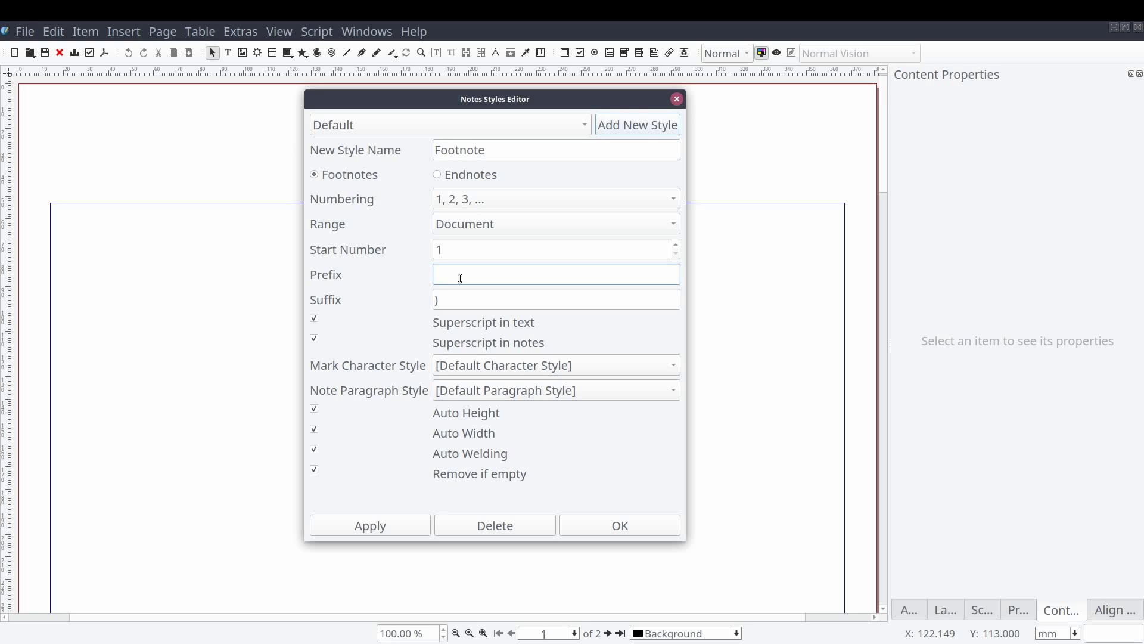
type("(")
left_click(379, 525)
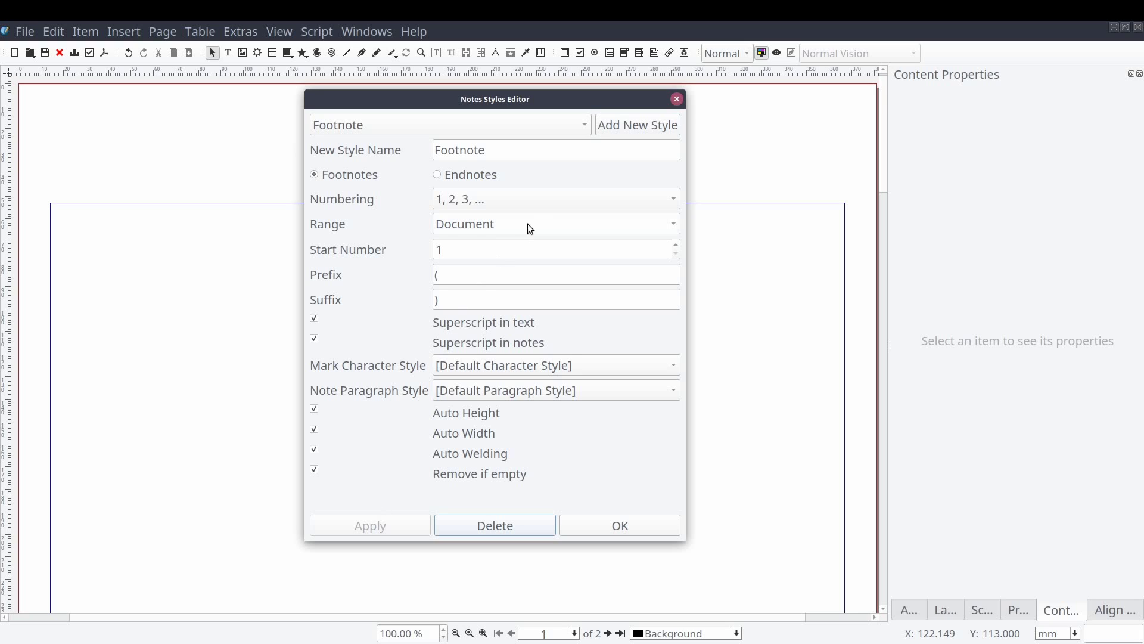
left_click(589, 128)
Step: Define a new Endnote style producing endnotes numbered i, ii, iii with [ ] brackets
left_click(627, 131)
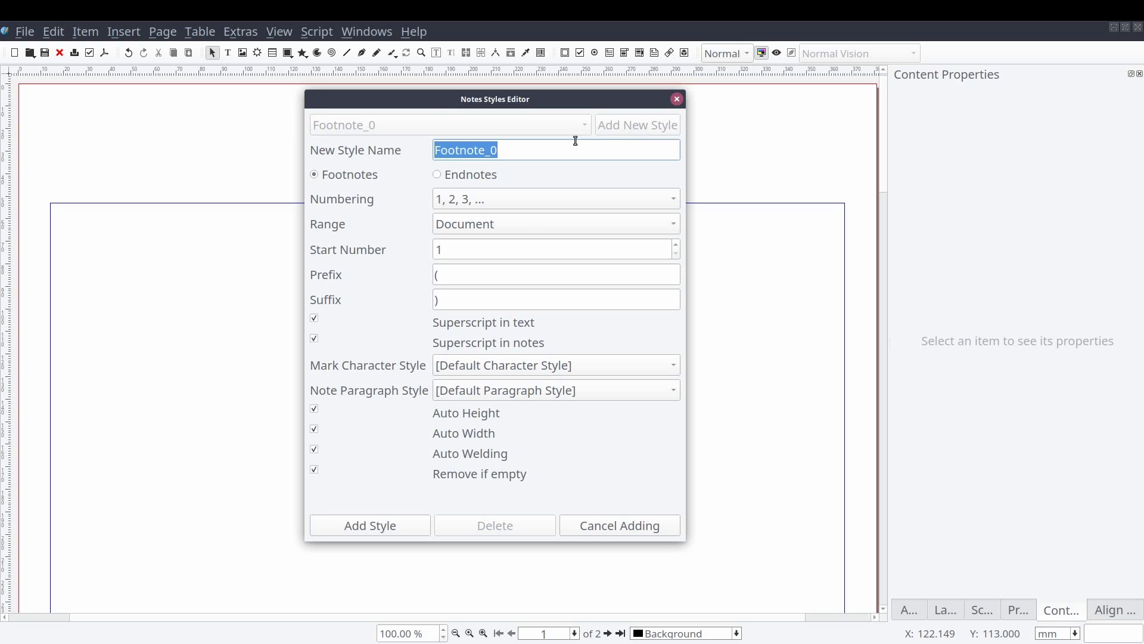
double_click(556, 150)
type("Endnote")
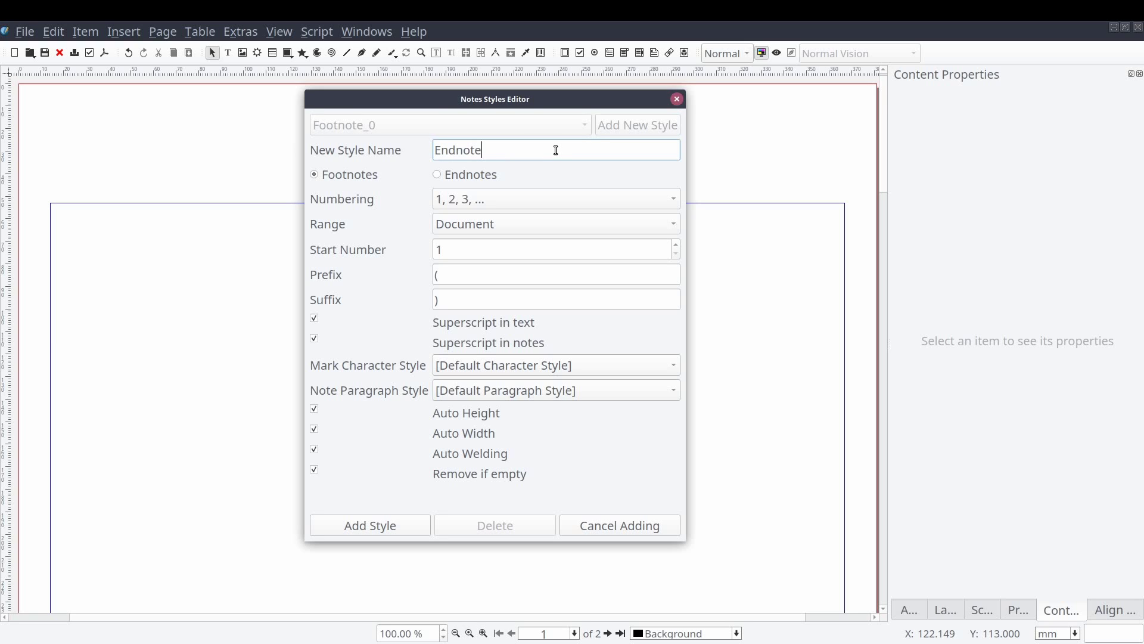
left_click(437, 175)
left_click(450, 276)
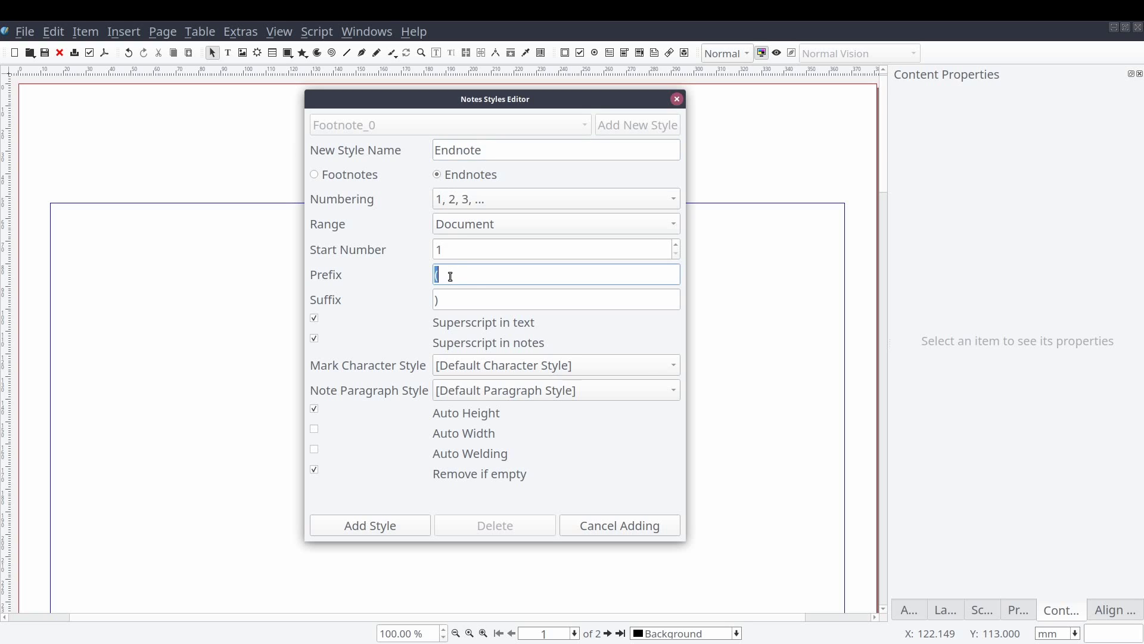
left_click(441, 203)
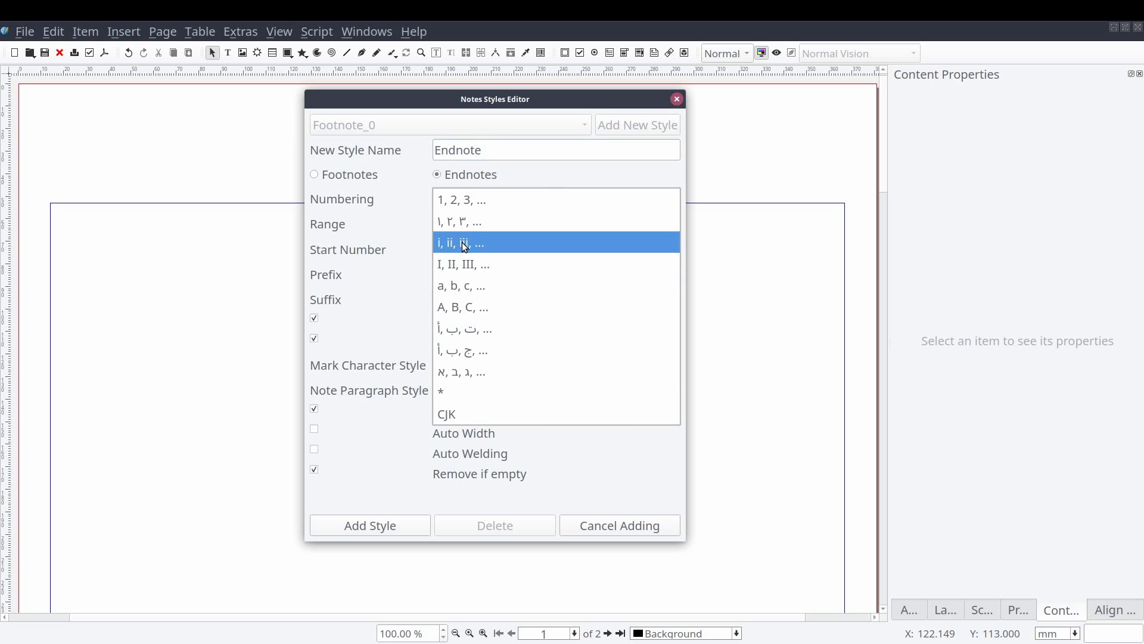
left_click(462, 243)
left_click(451, 253)
left_click(457, 272)
key("BackSpace")
type("[")
double_click(455, 304)
type("]")
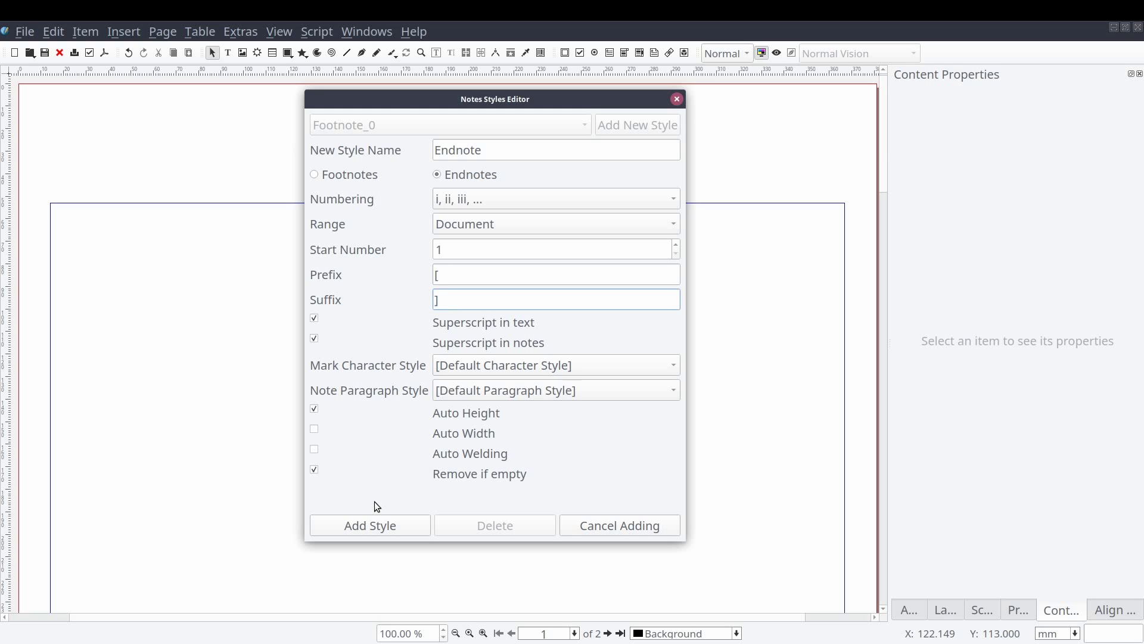
Step: Add the Endnote style, confirm both note styles exist, and close the editor
left_click(420, 528)
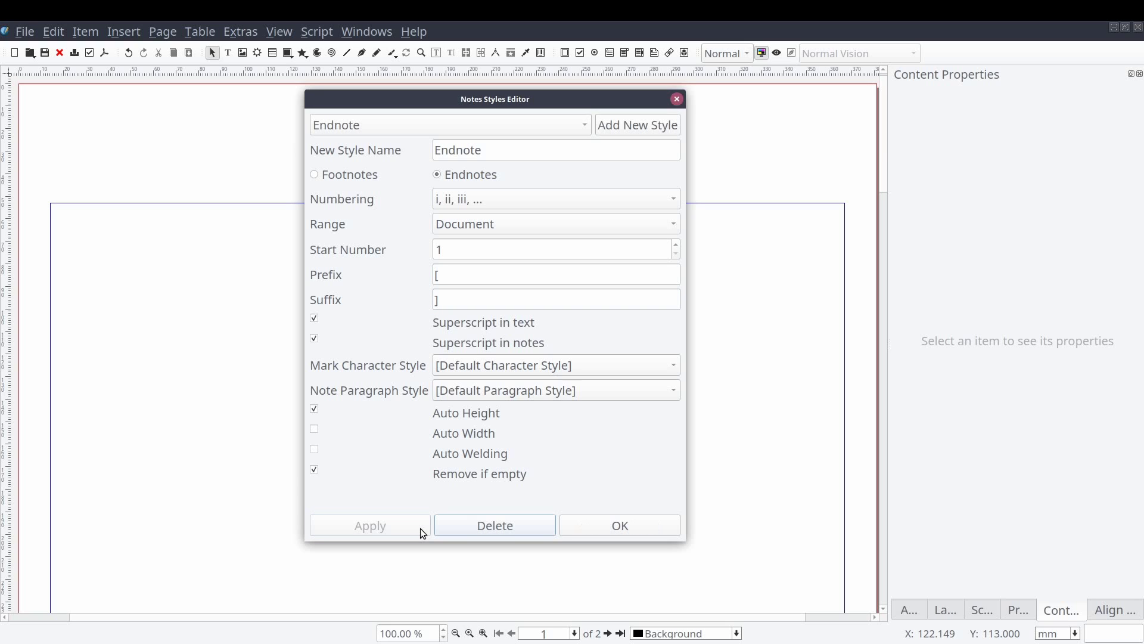
left_click(582, 126)
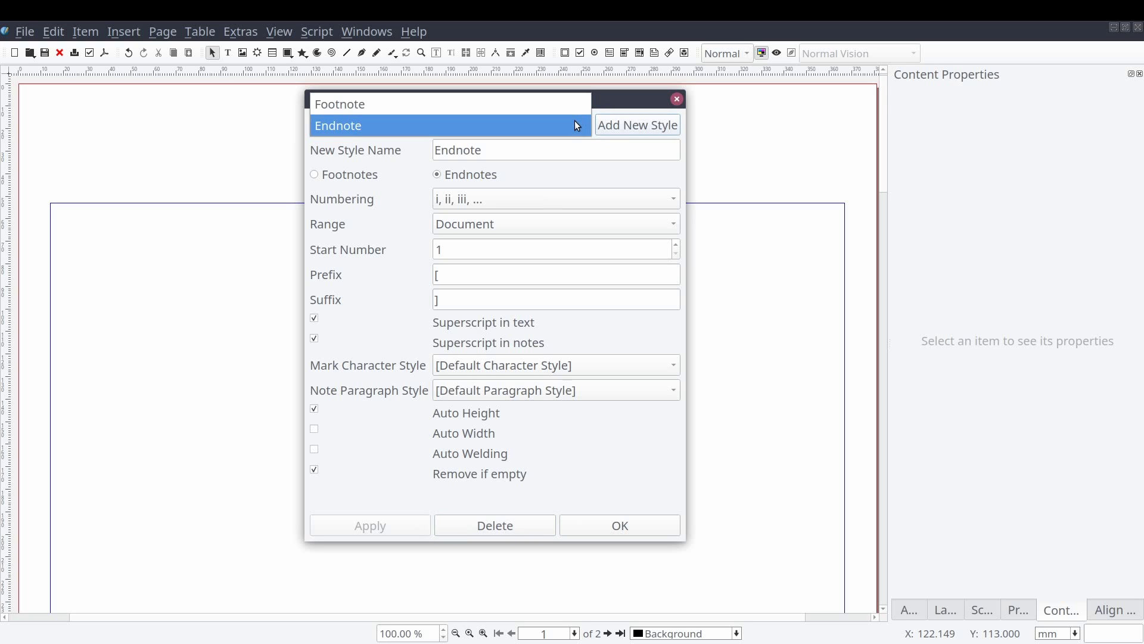
key("Escape")
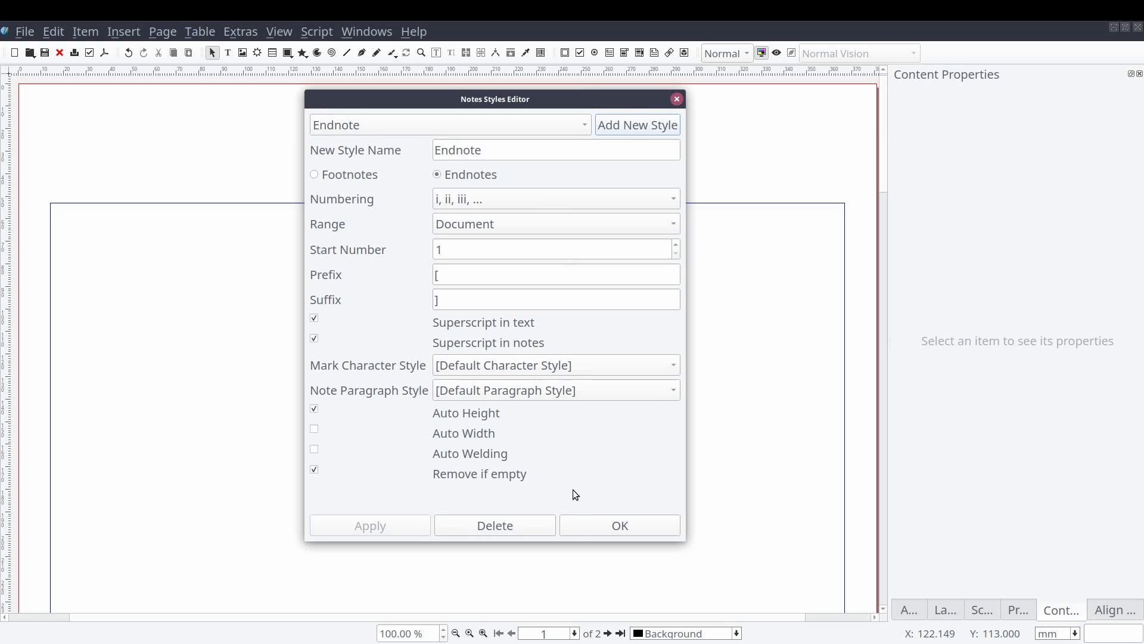
left_click(577, 531)
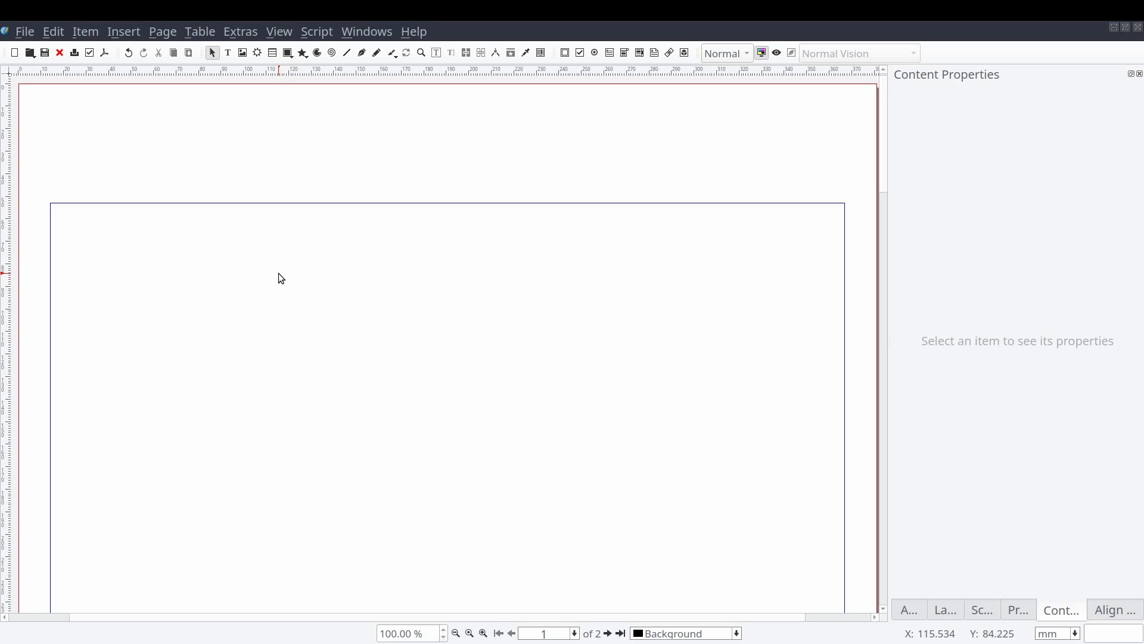
Step: Draw a text frame and, with Snap to Guides on, fit it to the top margins, 124.707 mm tall
key("t")
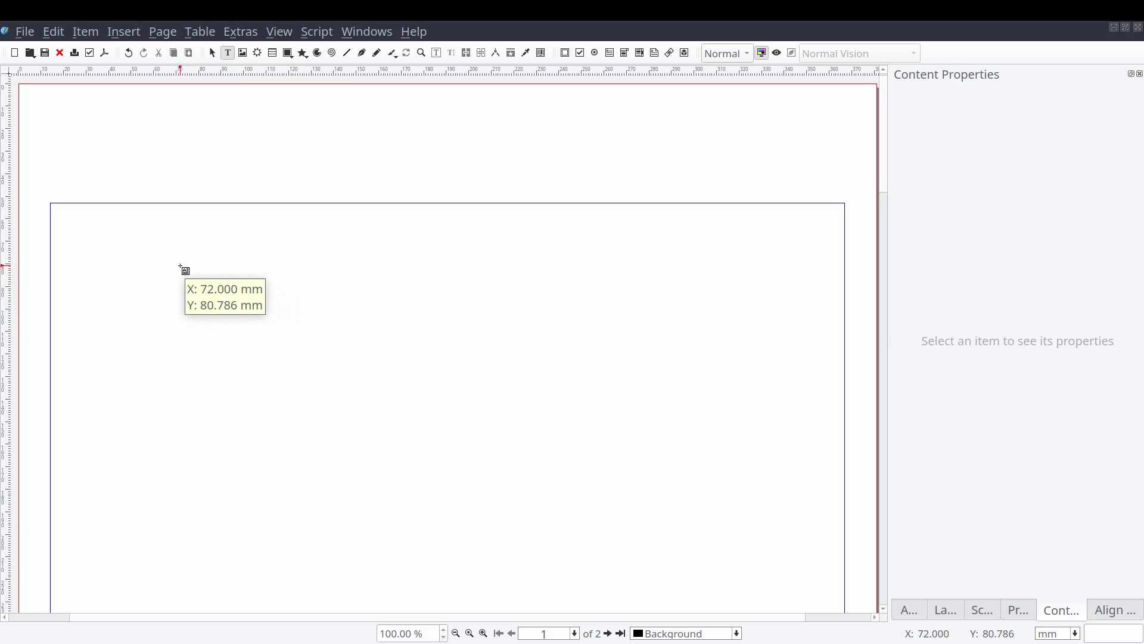
left_click_drag(181, 267, 260, 345)
left_click(453, 262)
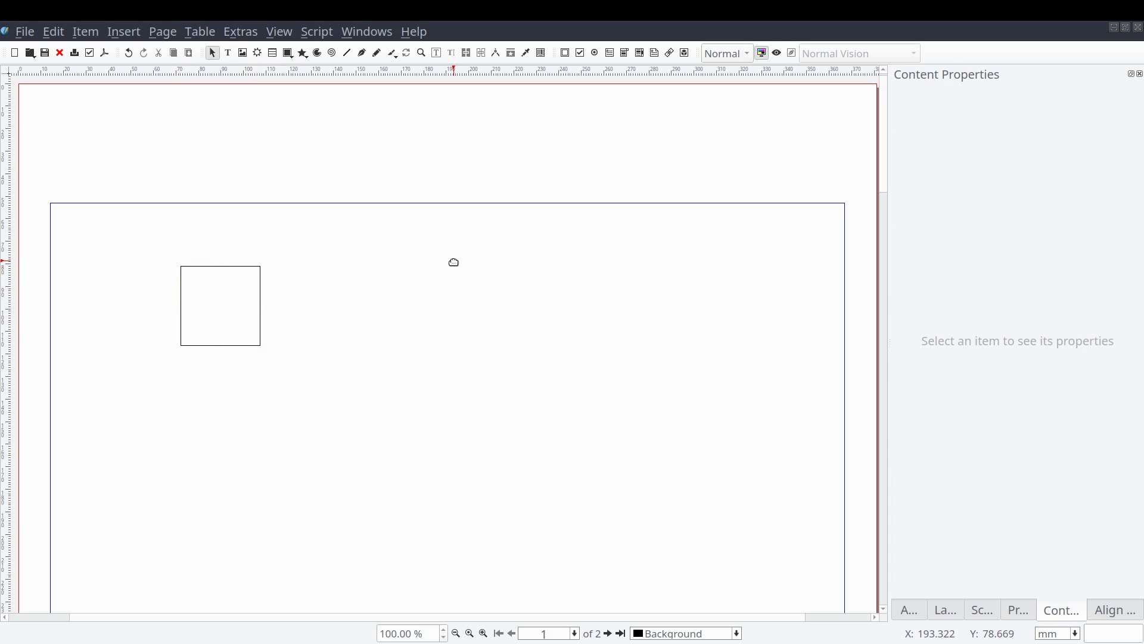
right_click(452, 260)
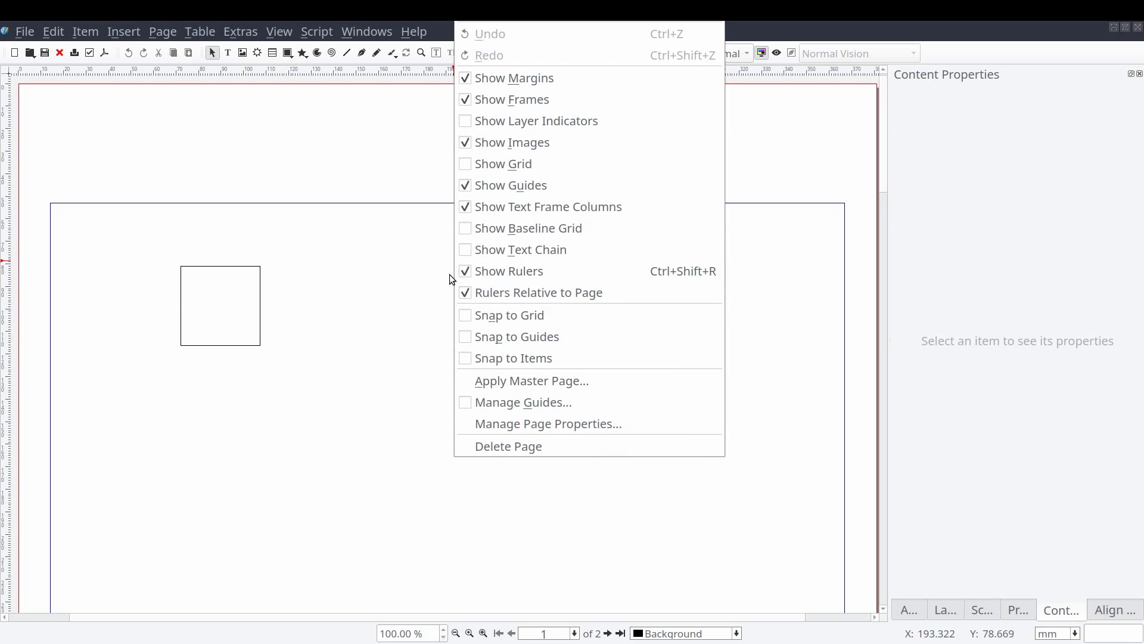
left_click(468, 338)
left_click_drag(245, 310, 843, 248)
left_click_drag(447, 282, 453, 484)
Step: Fill the page-1 frame with 1 paragraph of Lorem Ipsum sample text
scroll(383, 281, "down", 1)
right_click(317, 281)
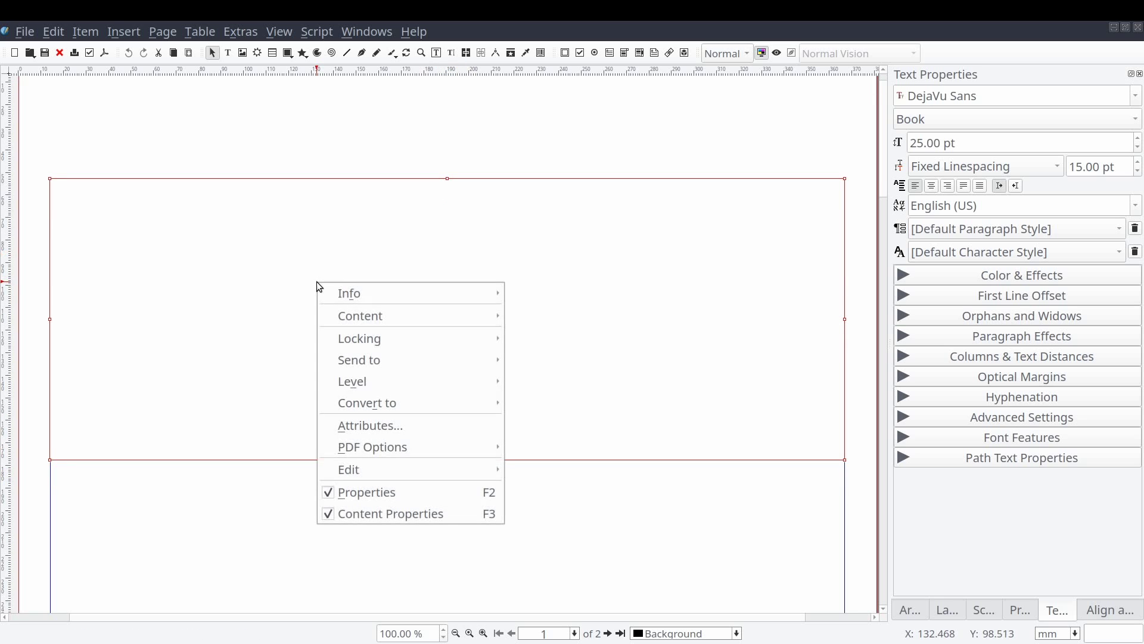
mouse_move(346, 315)
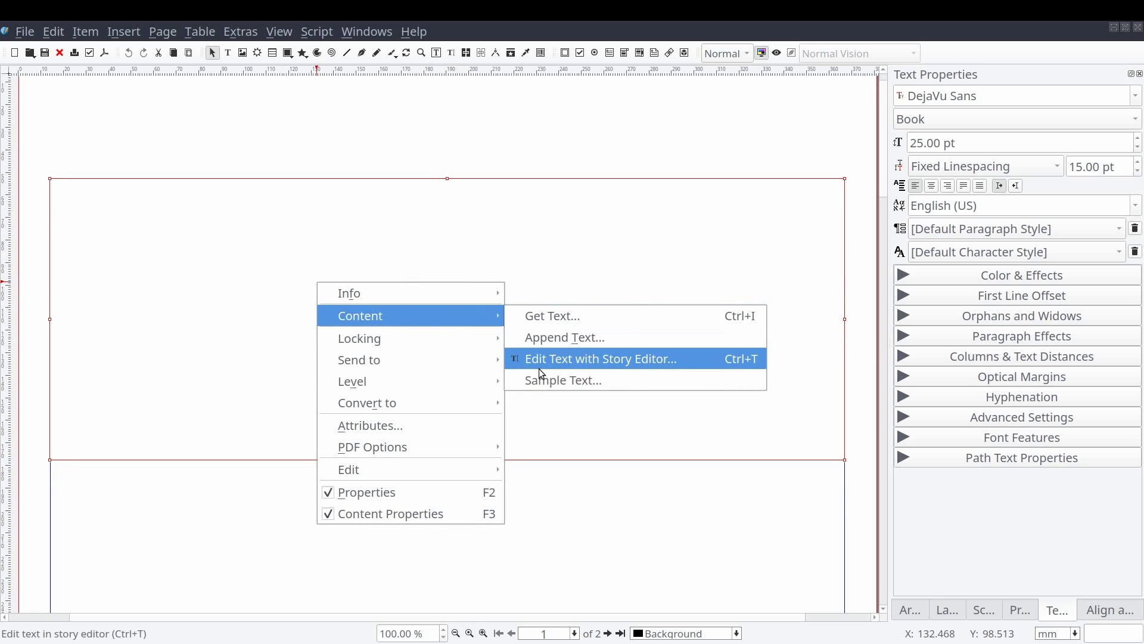
left_click(609, 384)
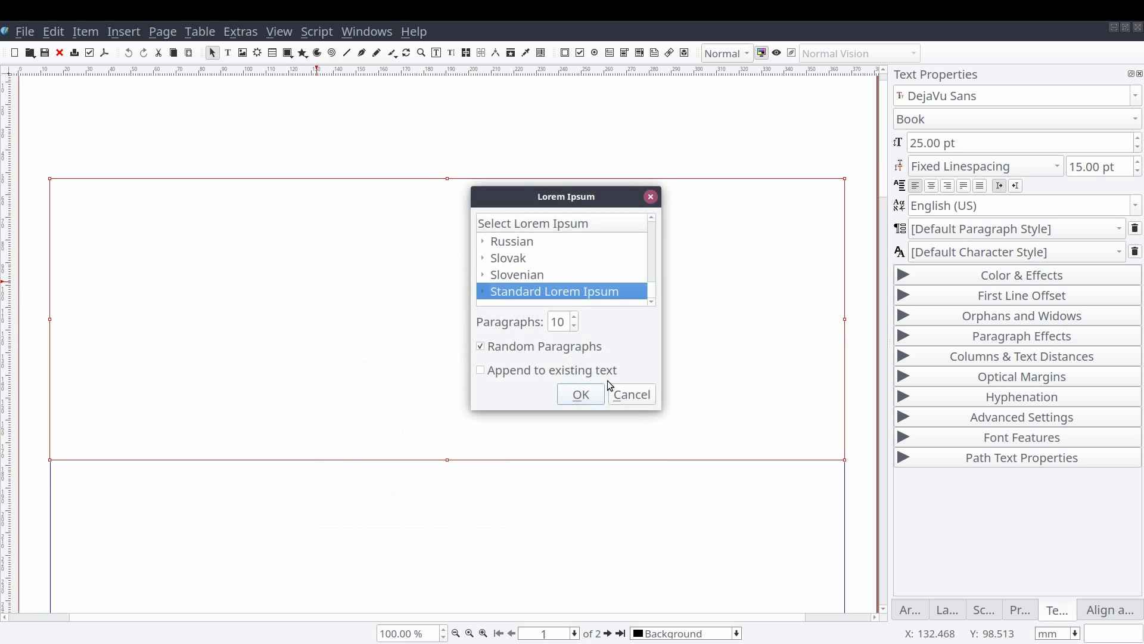
double_click(560, 322)
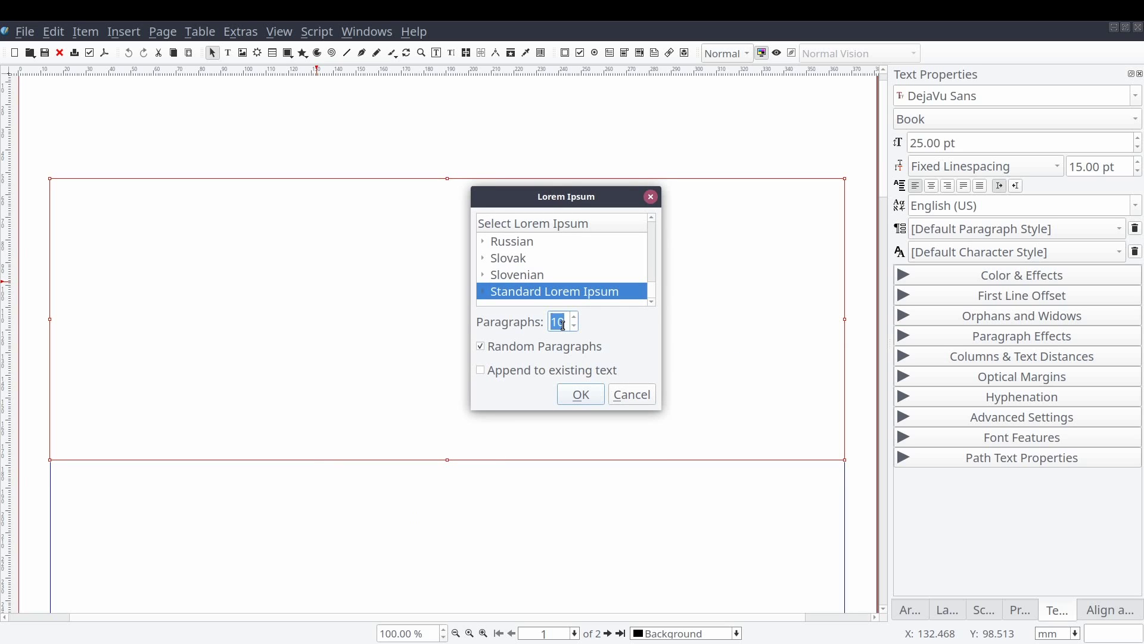
type("1")
left_click(582, 395)
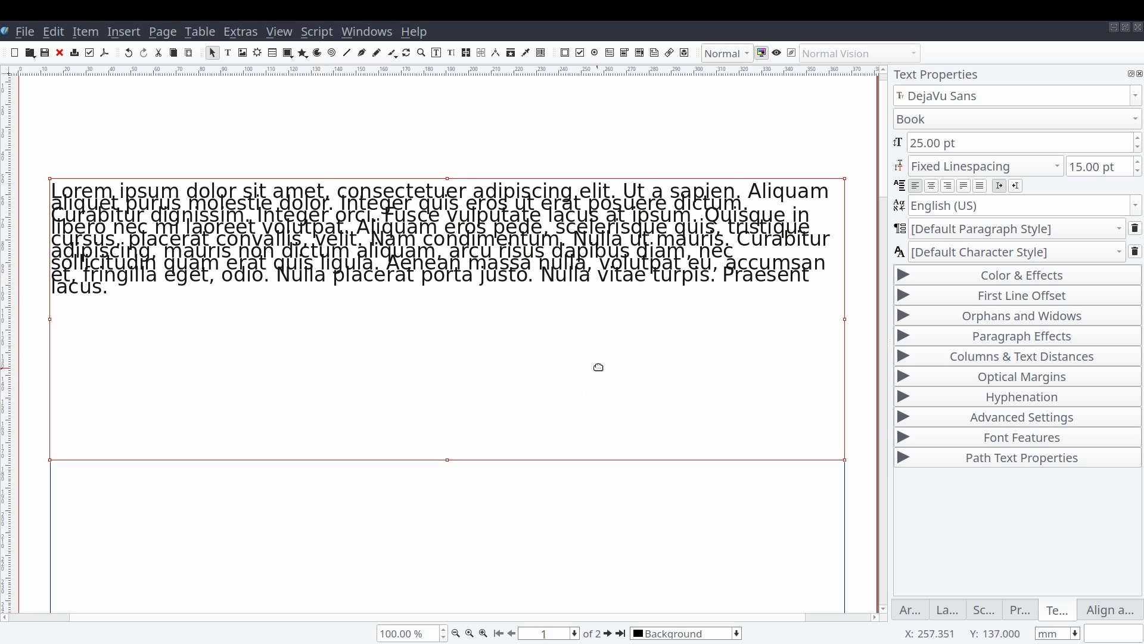
Step: Set the text to Automatic line spacing
left_click(954, 168)
left_click(953, 190)
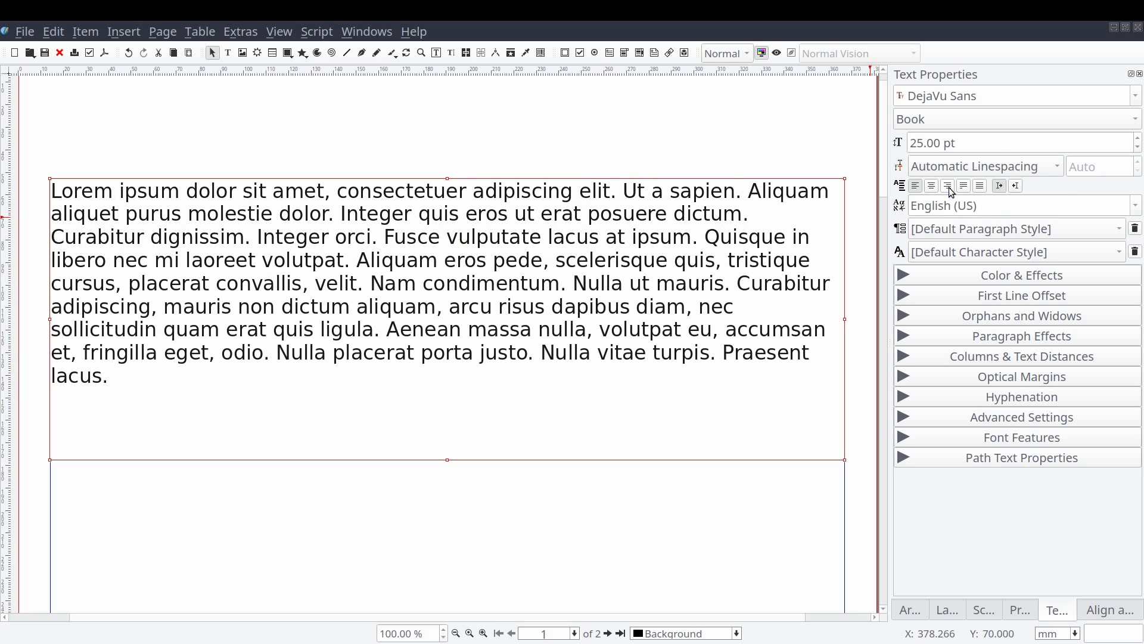
left_click(317, 523)
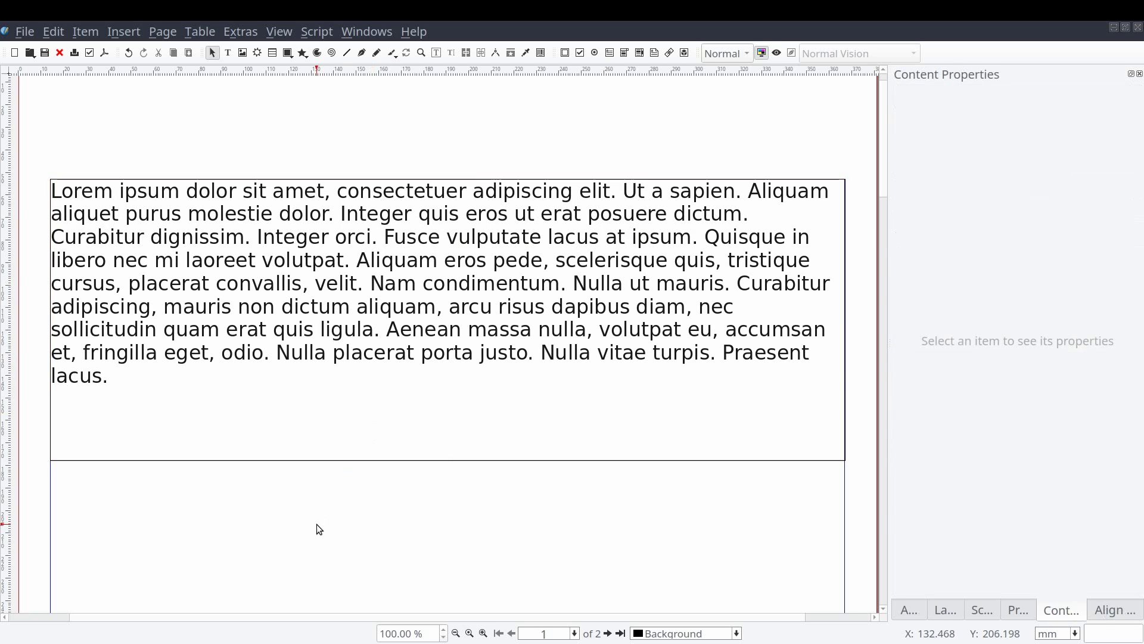
Step: Place the cursor after 'sapien' and start a Foot/Endnote mark with the Footnote style
double_click(330, 212)
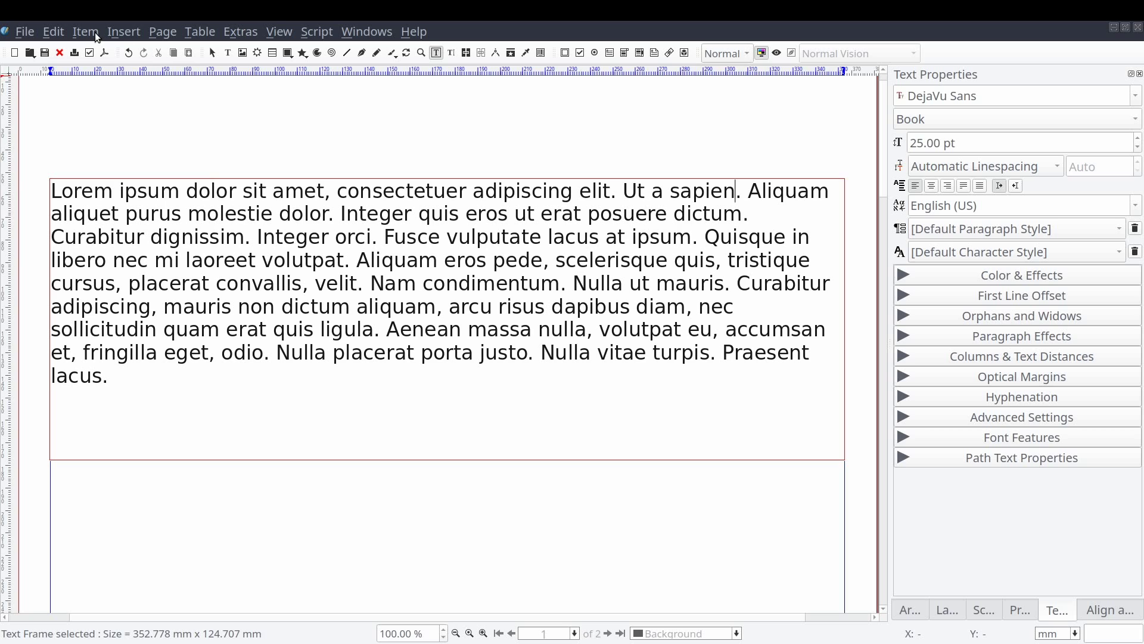
left_click(118, 35)
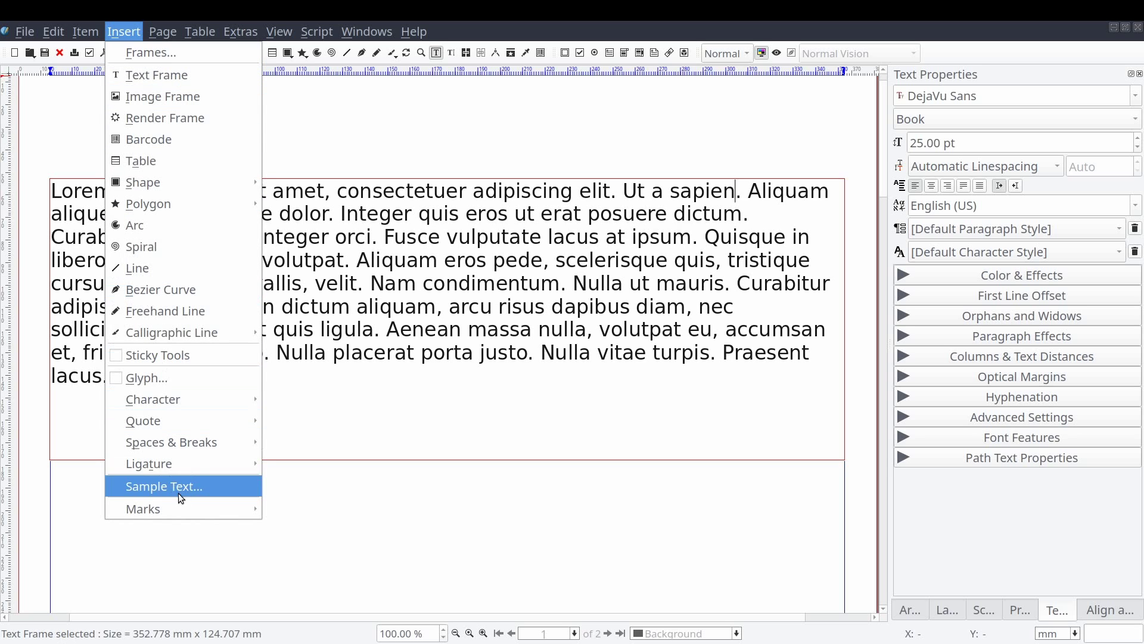
mouse_move(187, 503)
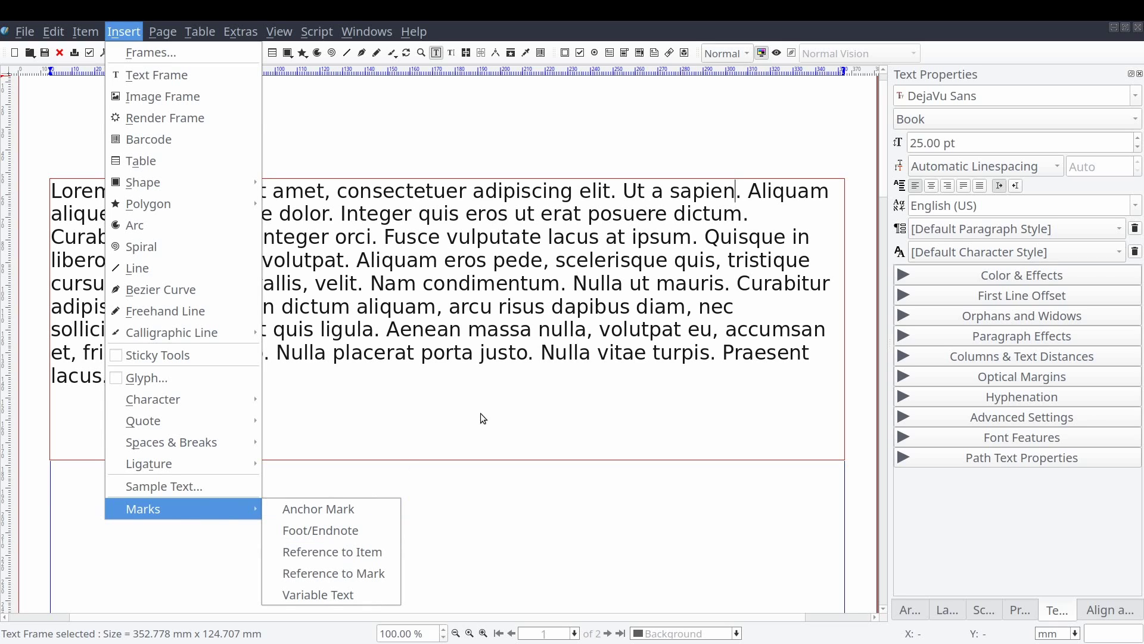
key("Escape")
key("Escape")
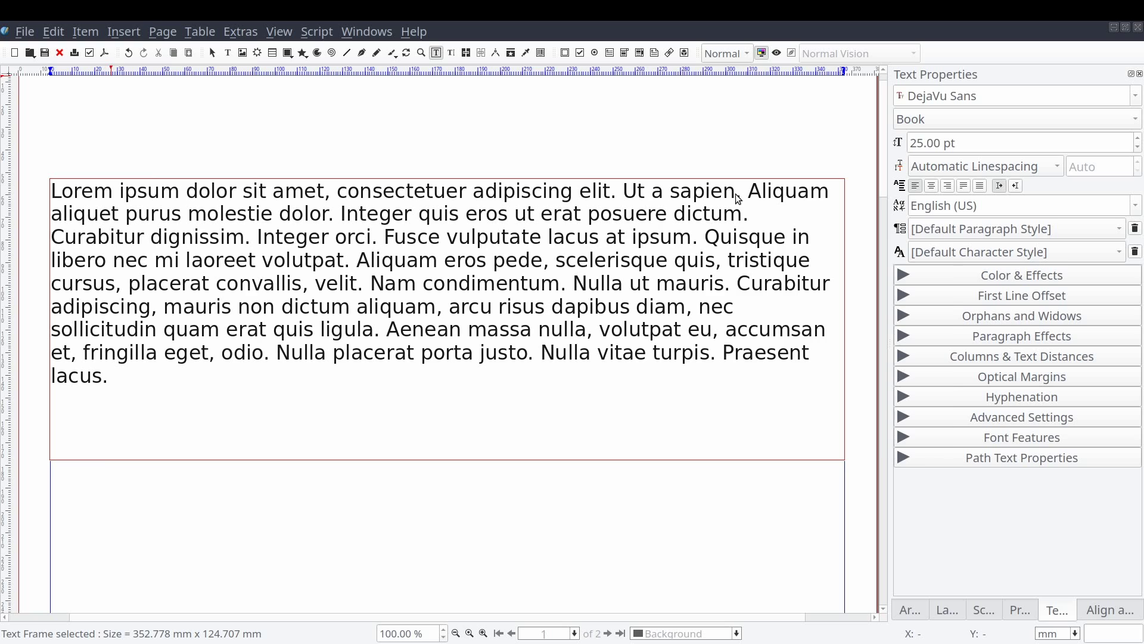
right_click(738, 199)
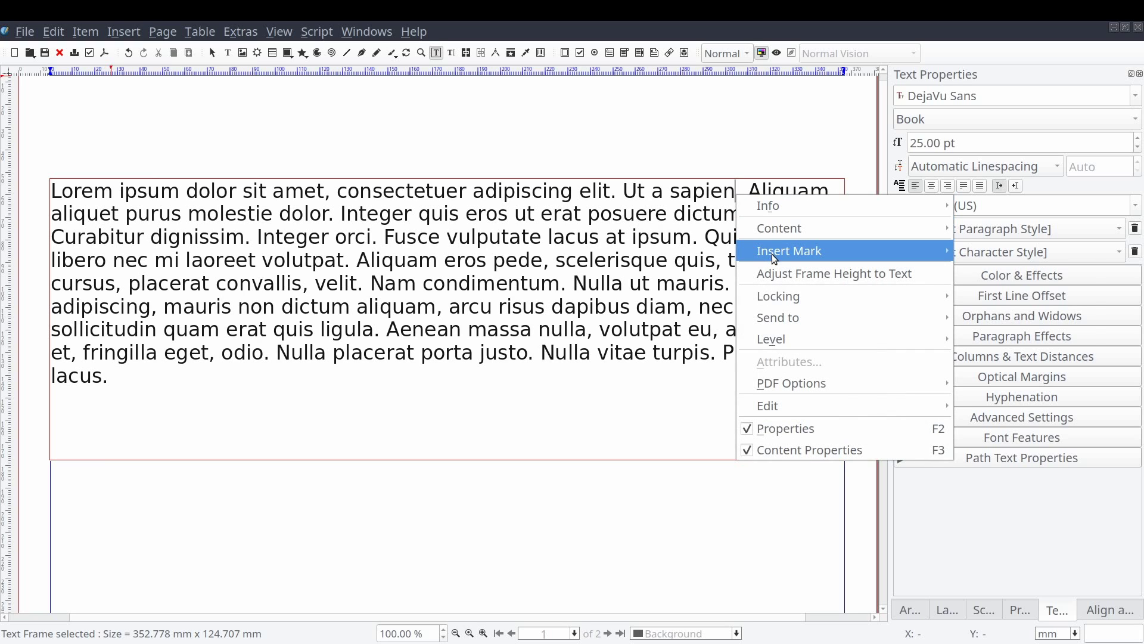
mouse_move(771, 254)
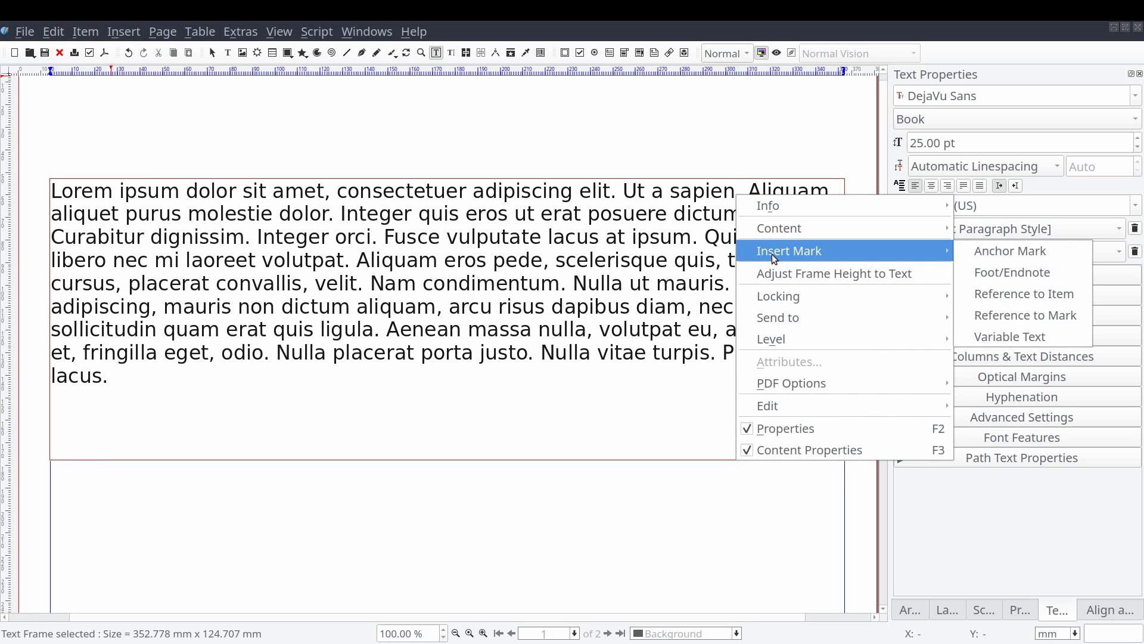
left_click(981, 280)
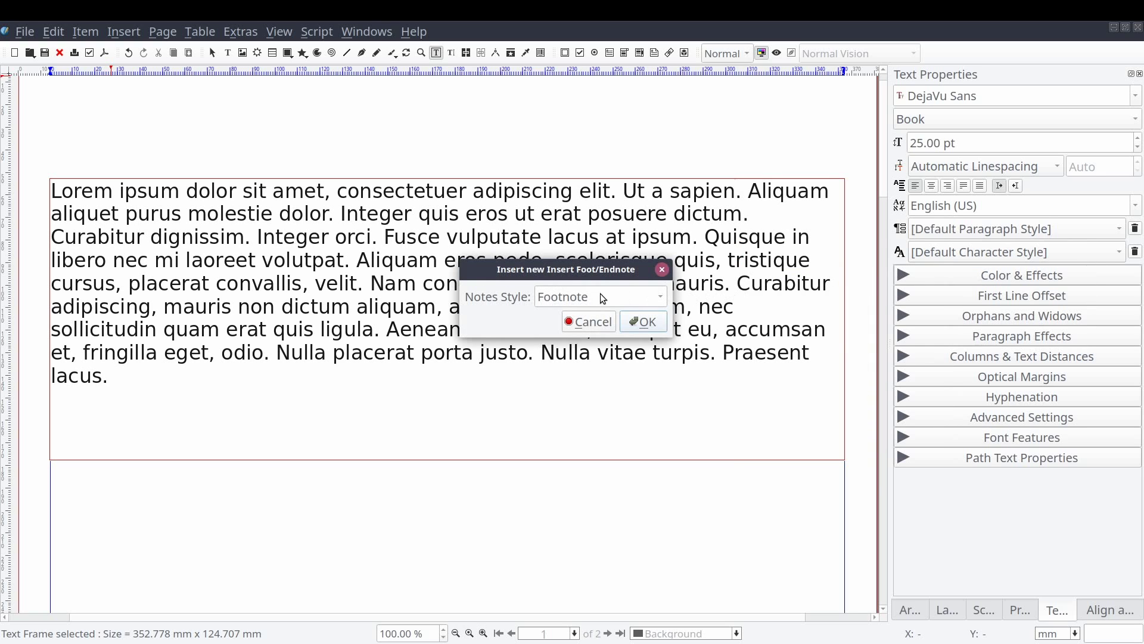
left_click(552, 299)
left_click(552, 299)
Step: Insert footnote (1) and type 'This is the first footnote!' in the footnote frame
left_click(640, 322)
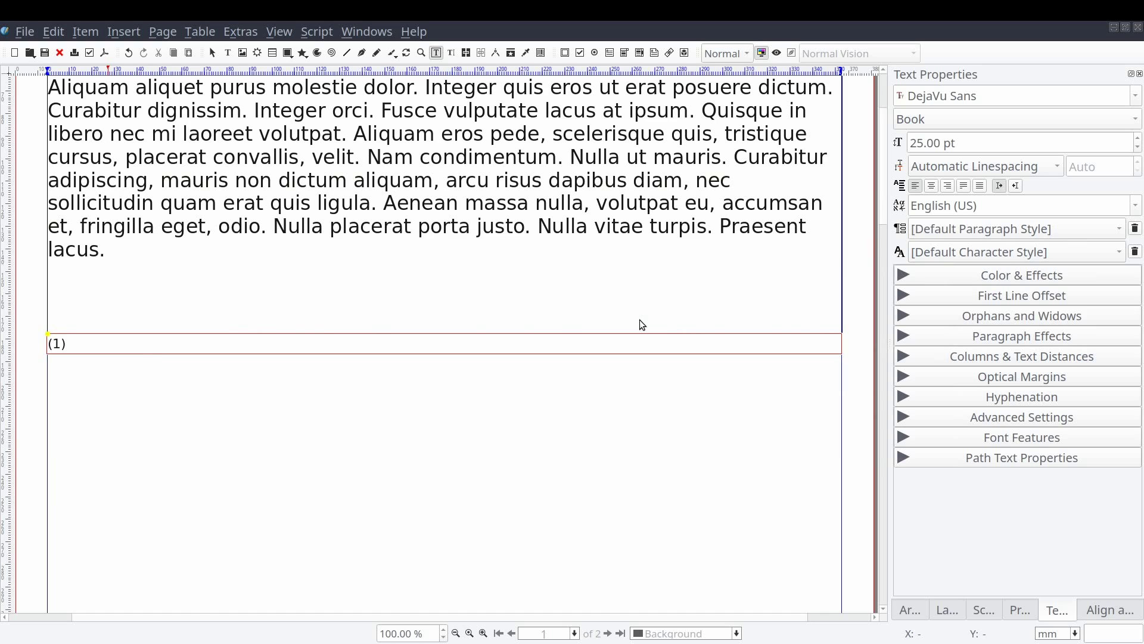
type("This is the first ")
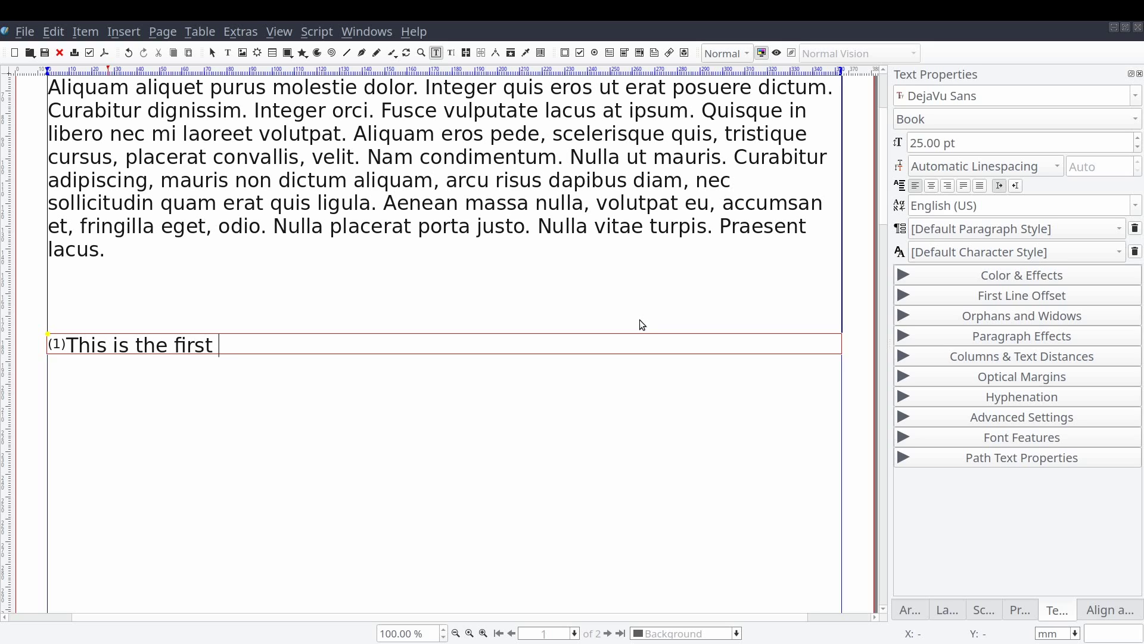
type("footnote")
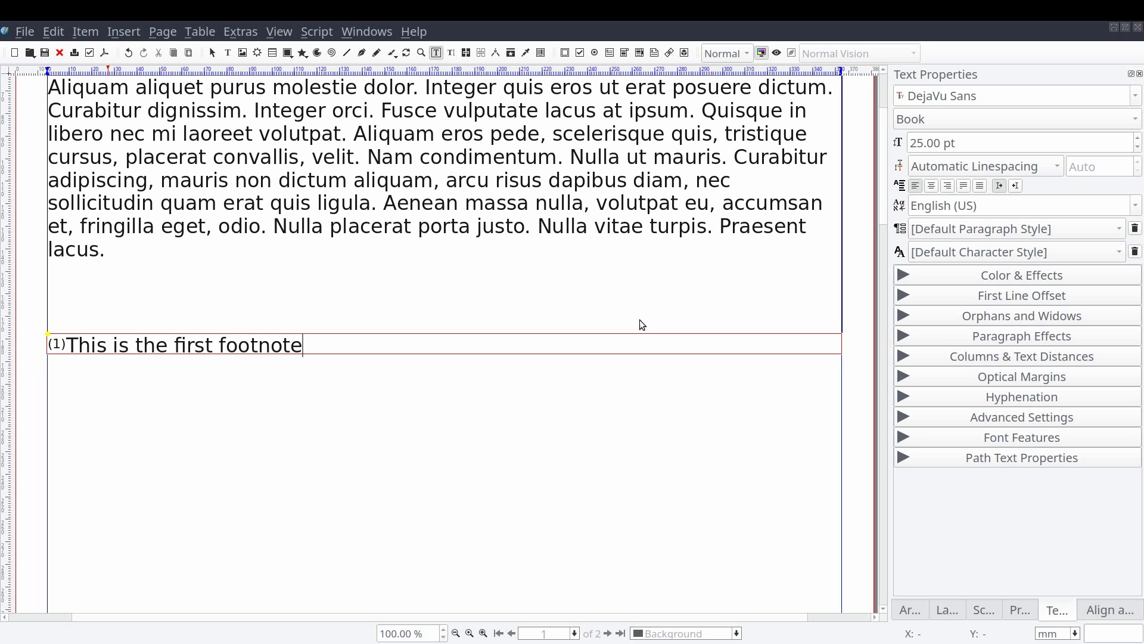
type("!")
left_click(517, 398)
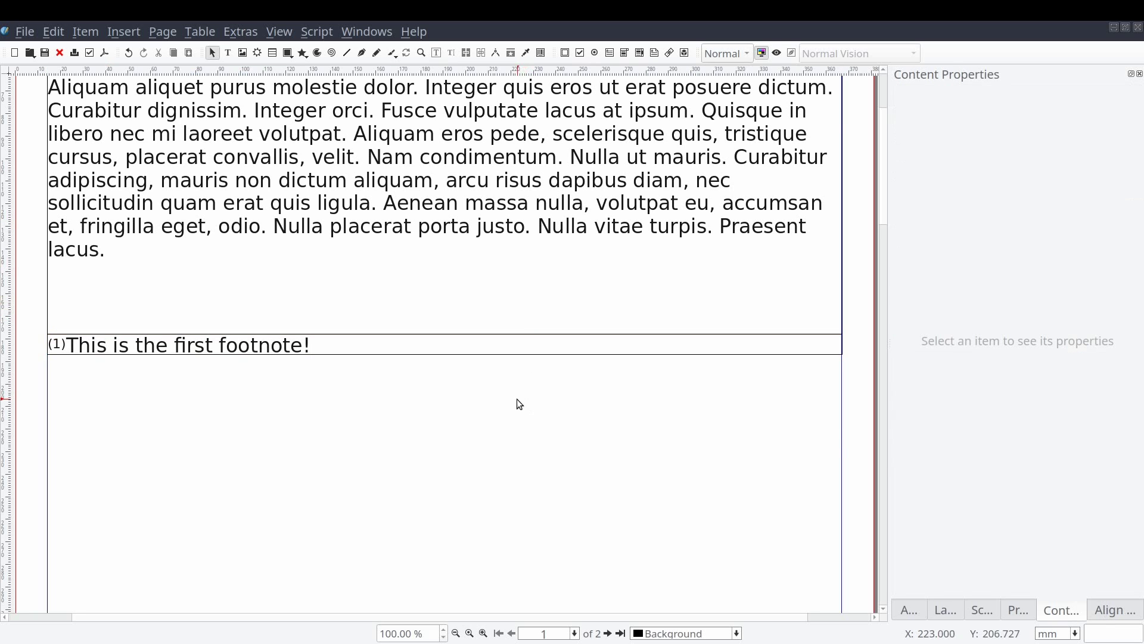
scroll(481, 438, "up", 2)
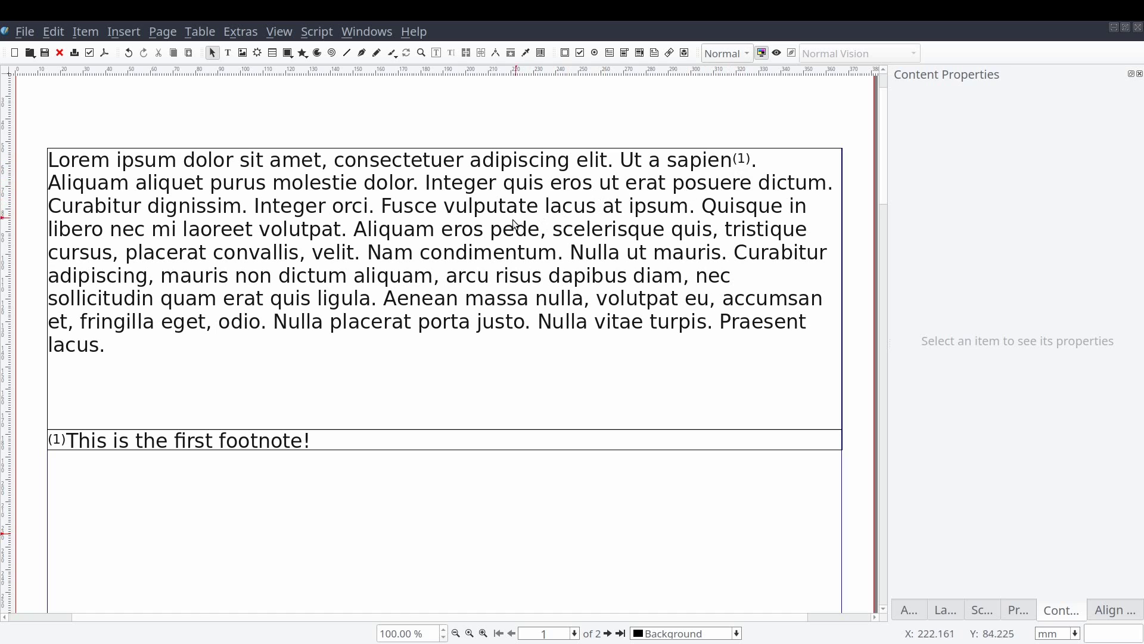
Step: Insert a Footnote-style note after 'orci' reading 'This is the second footnote.'
double_click(368, 209)
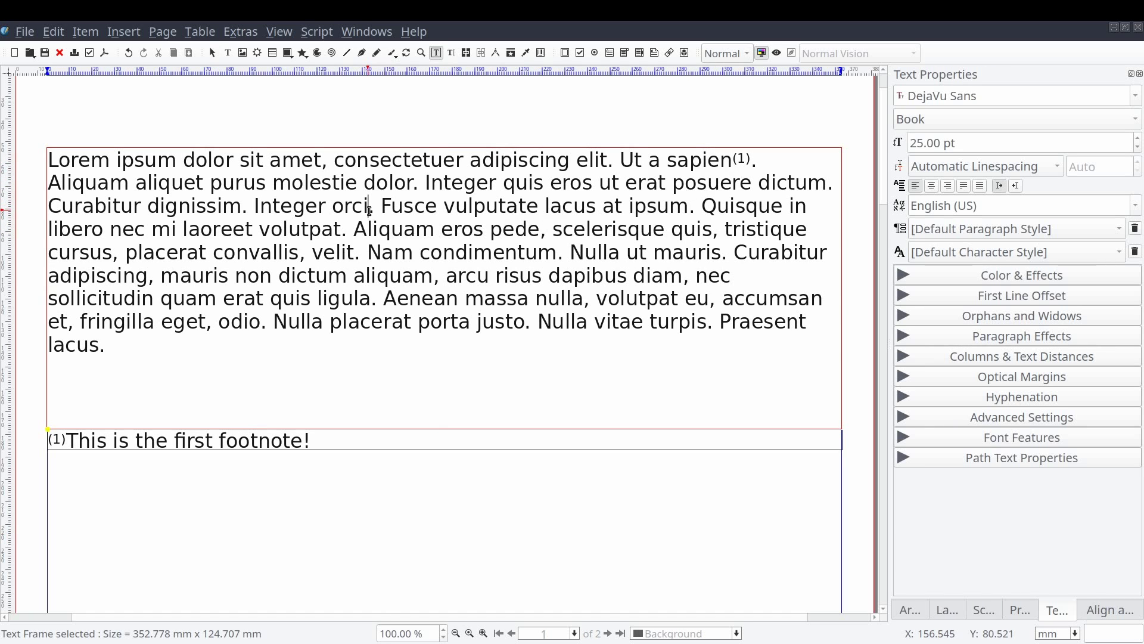
right_click(368, 209)
mouse_move(399, 270)
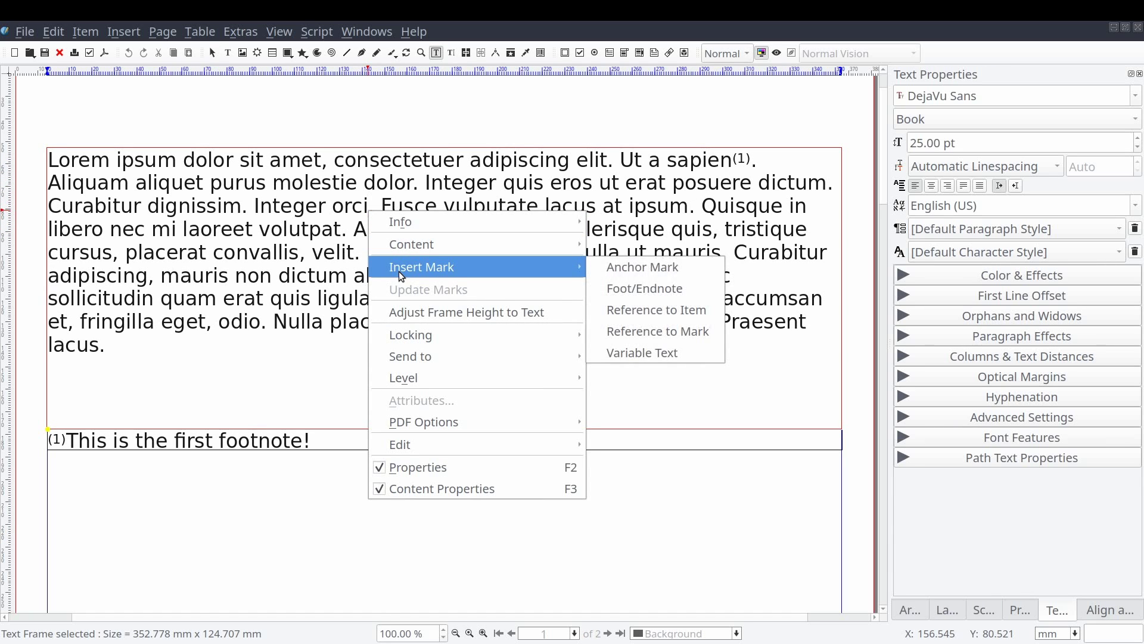
left_click(652, 289)
left_click(659, 298)
left_click(659, 301)
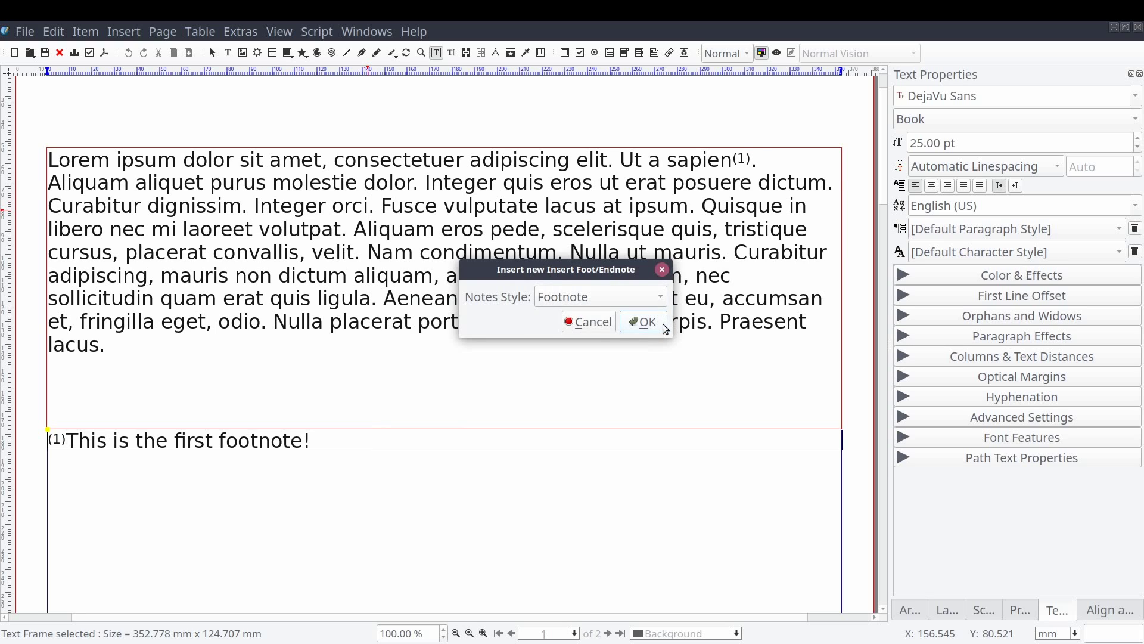
left_click(664, 321)
type("This is the ")
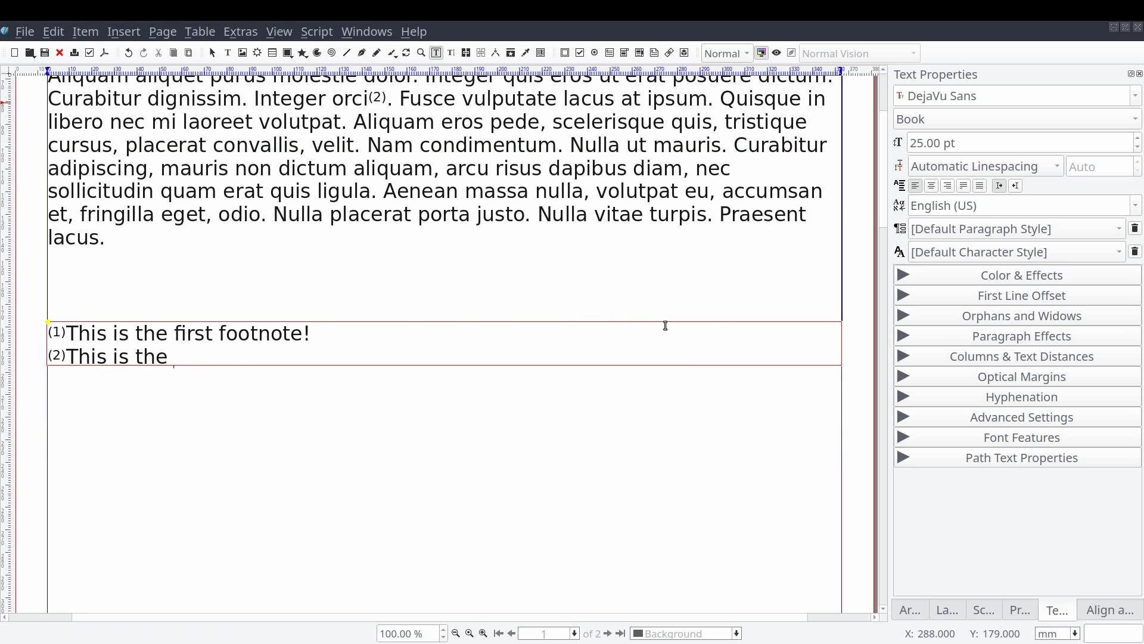
type("second footnote.")
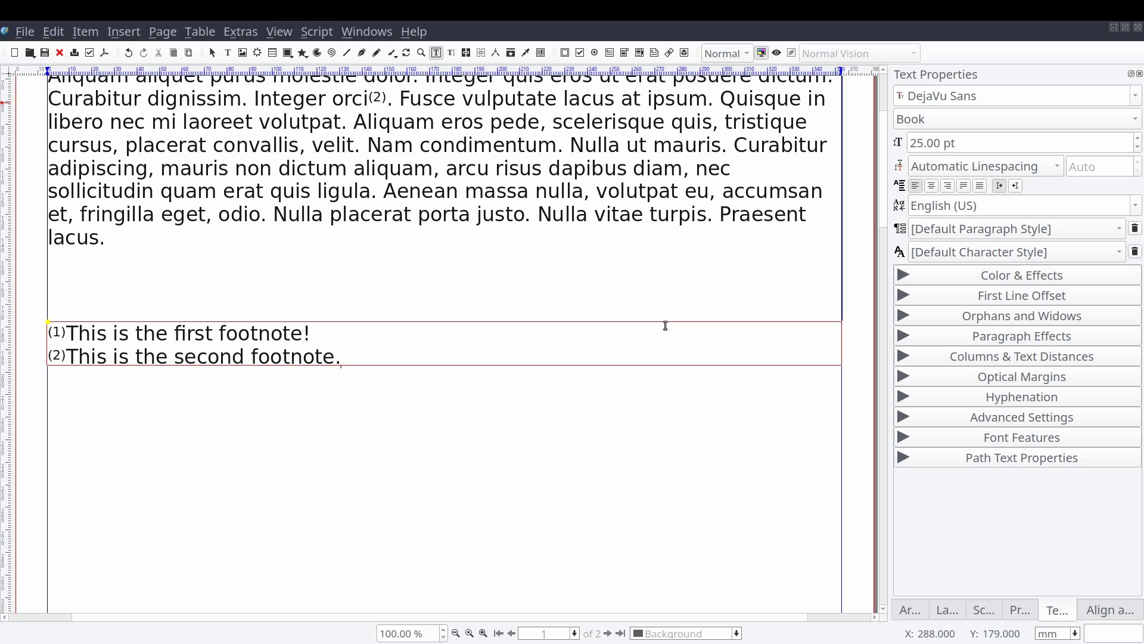
left_click(453, 481)
scroll(382, 404, "up", 1)
scroll(383, 405, "up", 1)
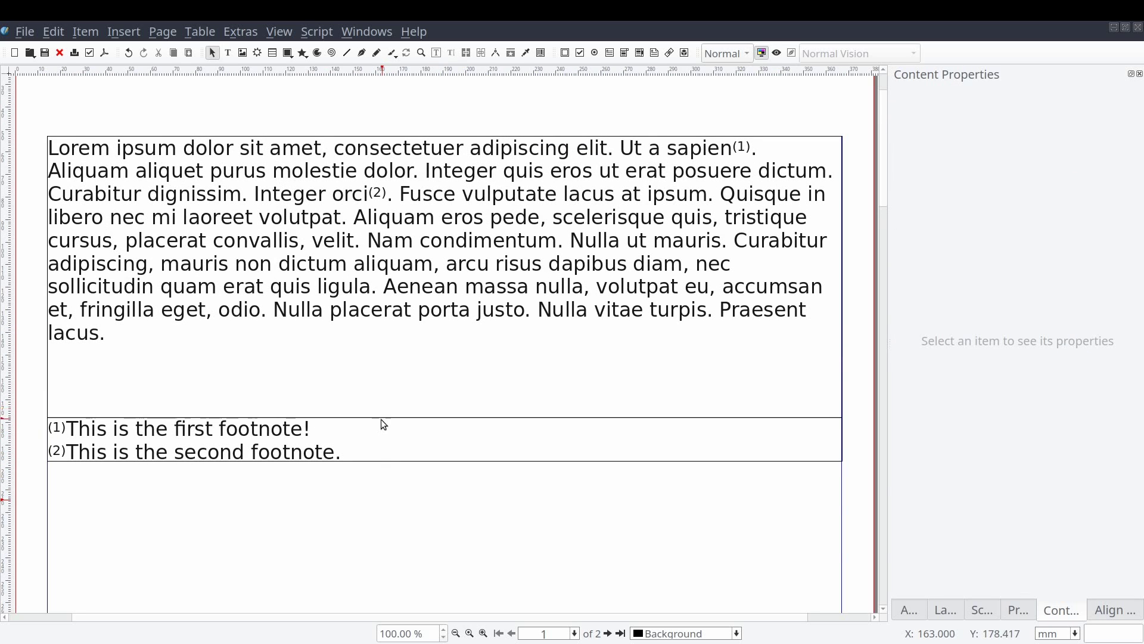
scroll(382, 405, "down", 4)
Step: Draw two text frames side by side below the footnotes
scroll(381, 428, "down", 2)
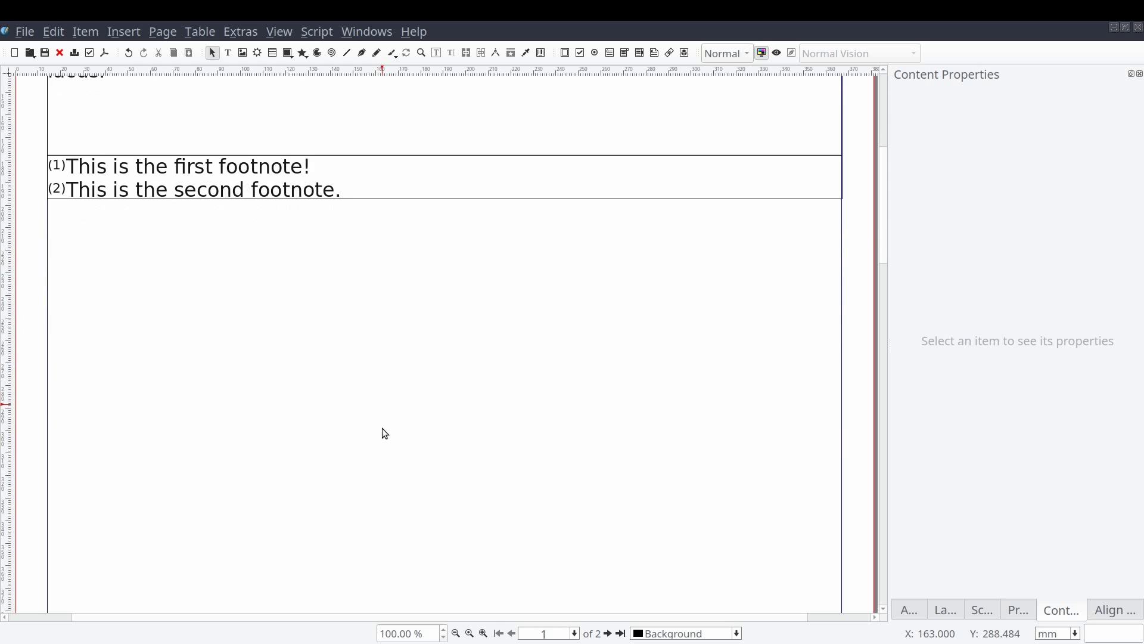
key("t")
left_click_drag(138, 277, 489, 599)
left_click_drag(335, 479, 661, 429)
Step: Align both new frames to the same vertical centre, then select the left one
left_click(319, 439)
left_click(574, 447, "shift")
left_click(1128, 611)
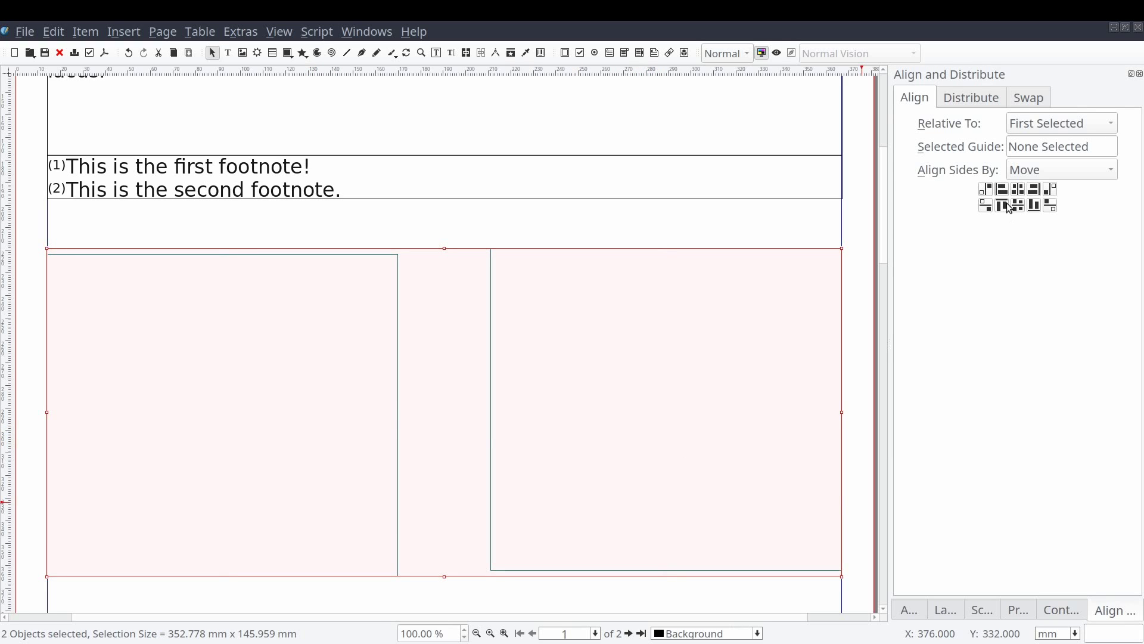
left_click(1017, 205)
left_click(462, 273)
left_click(261, 415)
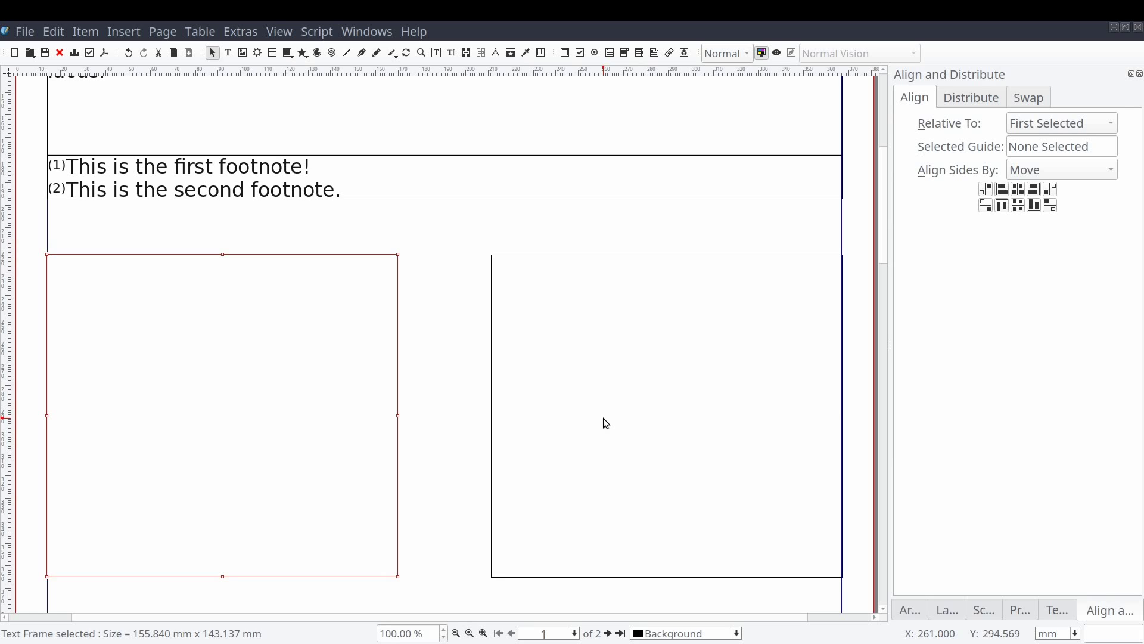
Step: Turn on Show Text Chain and link the left lower frame into the right one
left_click(281, 33)
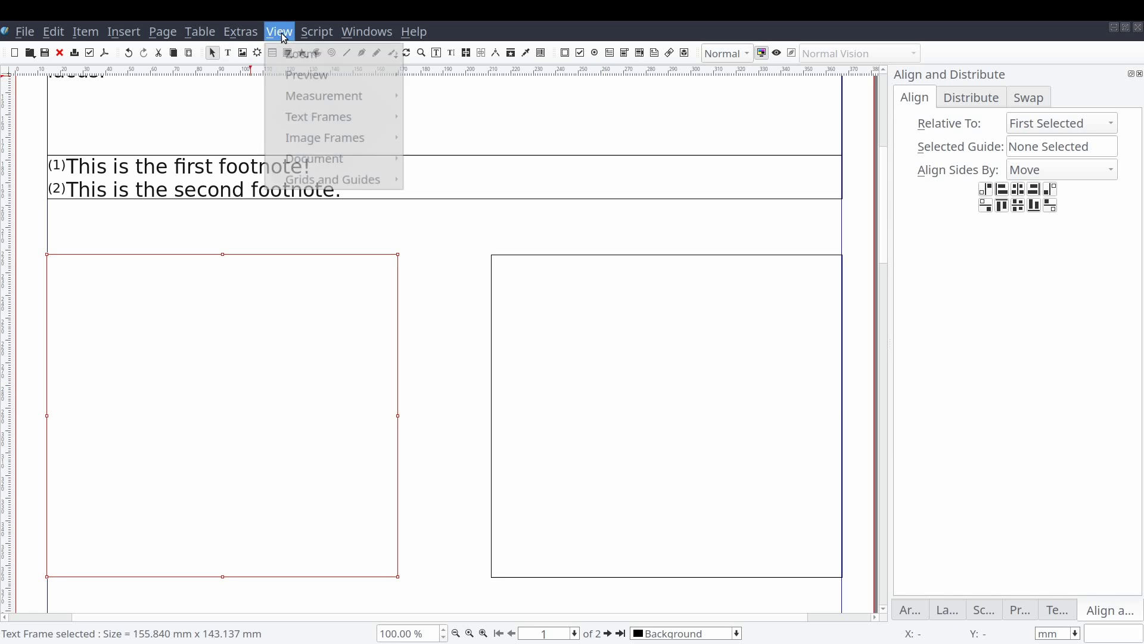
mouse_move(347, 120)
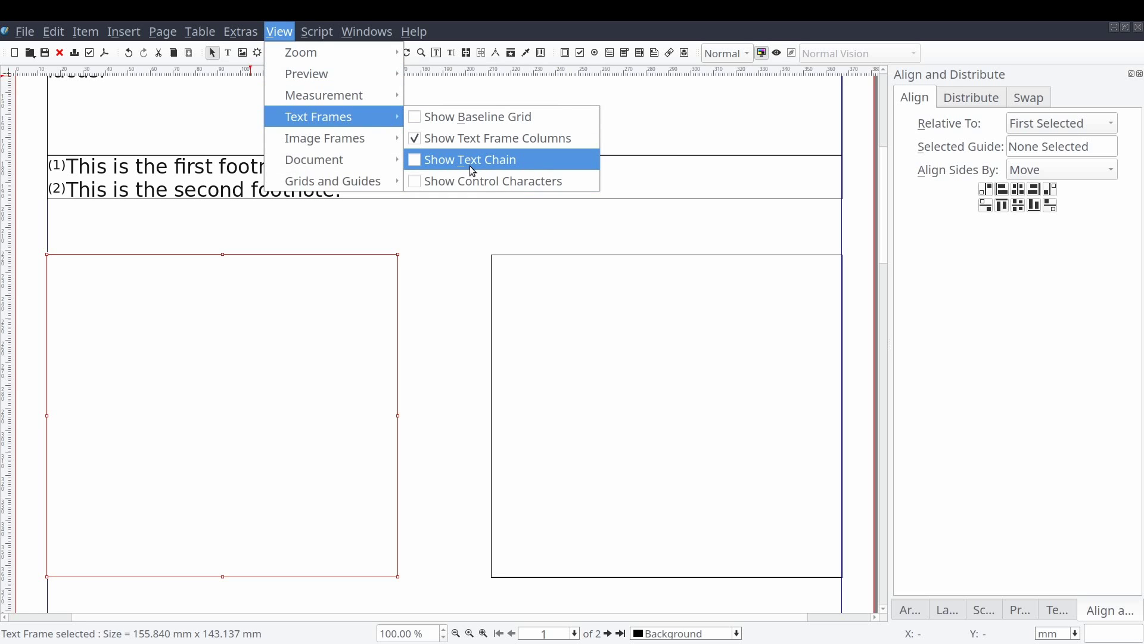
left_click(416, 162)
left_click(564, 366, "shift")
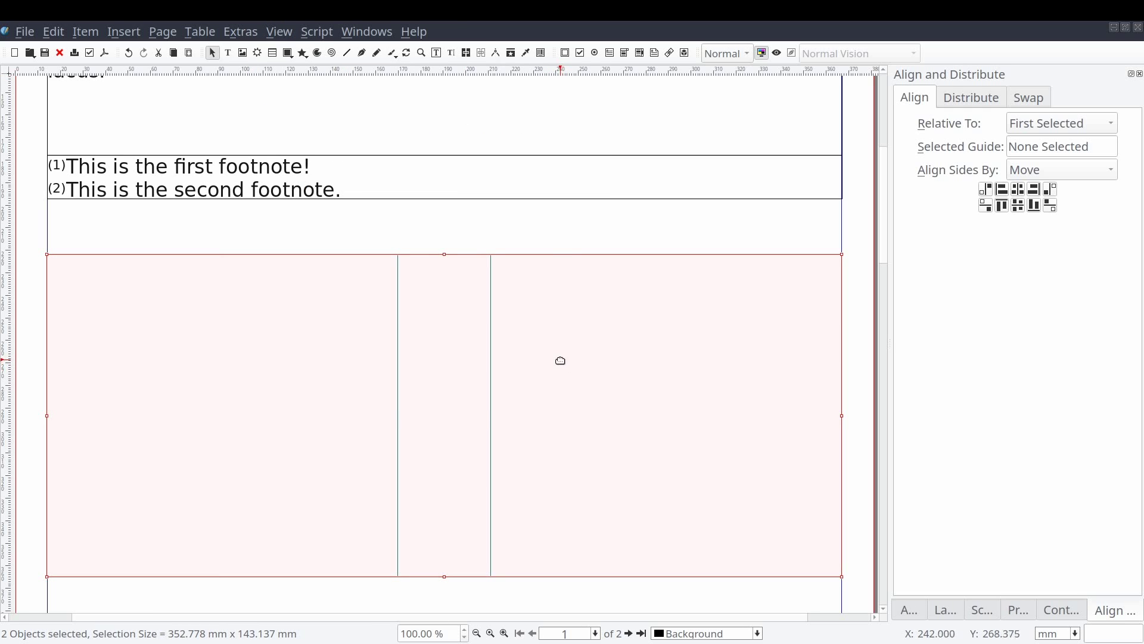
left_click(268, 242)
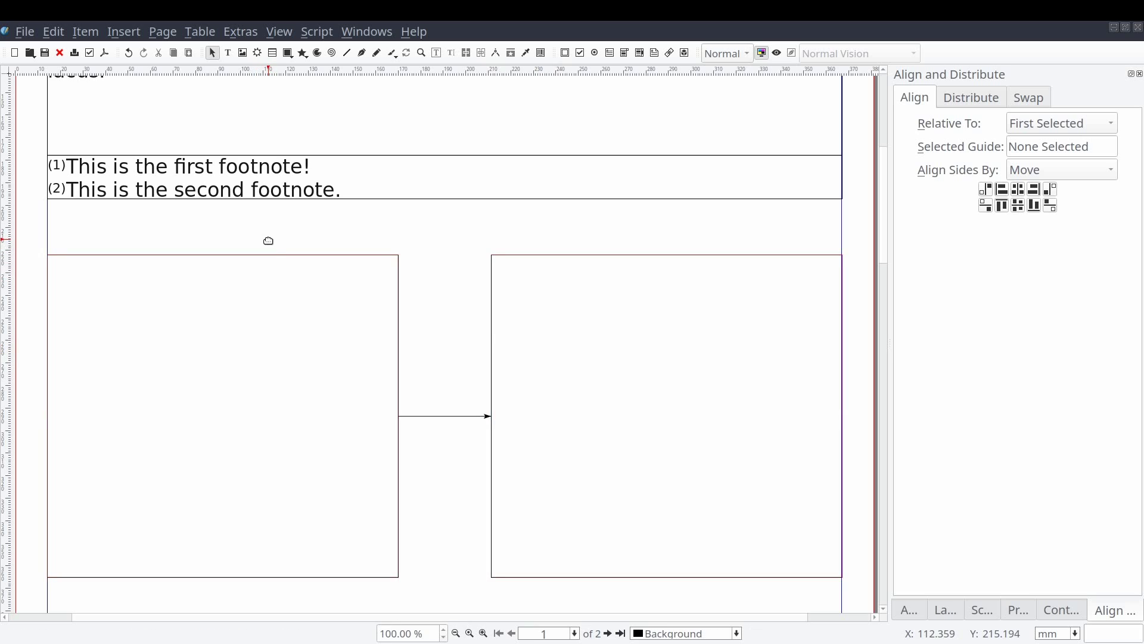
Step: Fill the left linked frame with five paragraphs of Lorem Ipsum sample text
right_click(260, 311)
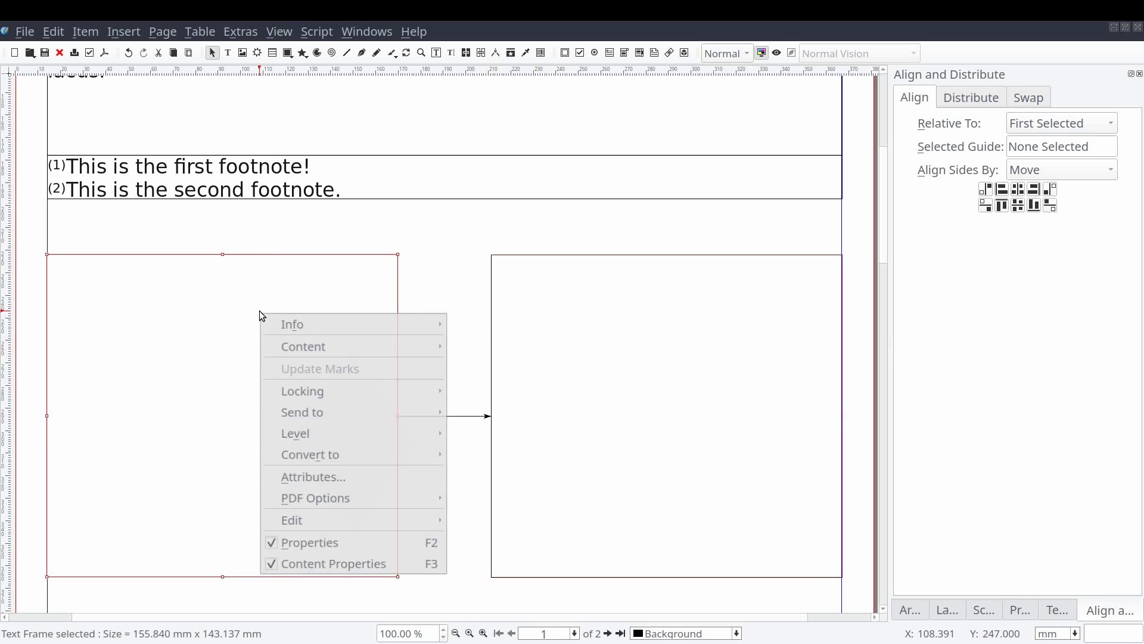
mouse_move(297, 351)
left_click(500, 410)
double_click(557, 323)
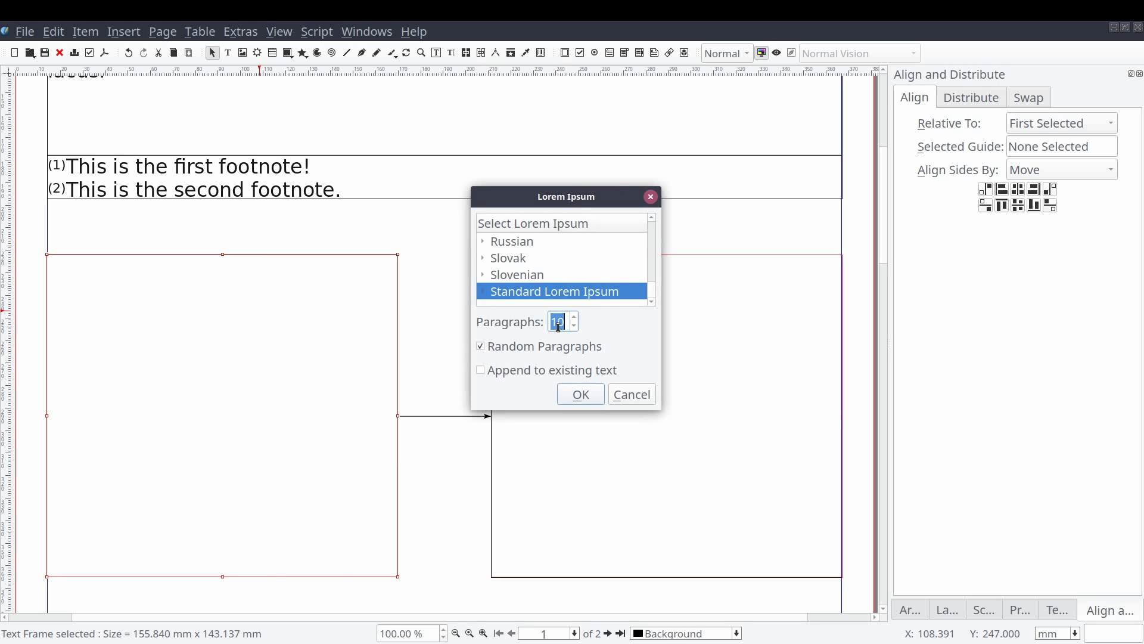
type("5")
left_click(577, 393)
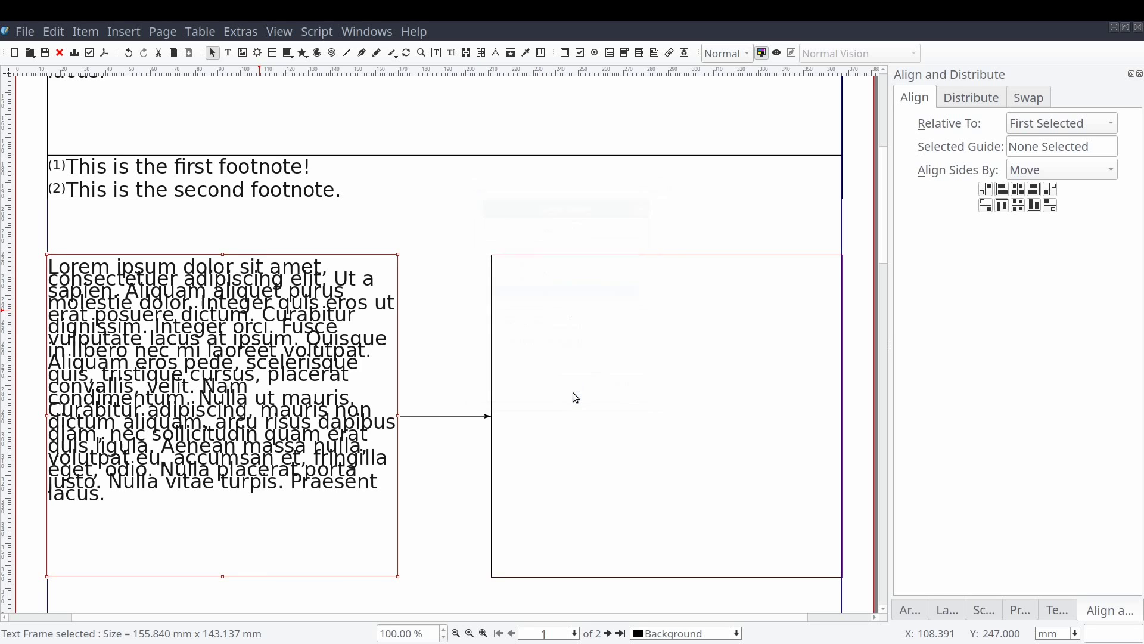
Step: Set the text to automatic line spacing in Text Properties, then deselect the frames
left_click(1060, 609)
left_click(965, 166)
left_click(960, 187)
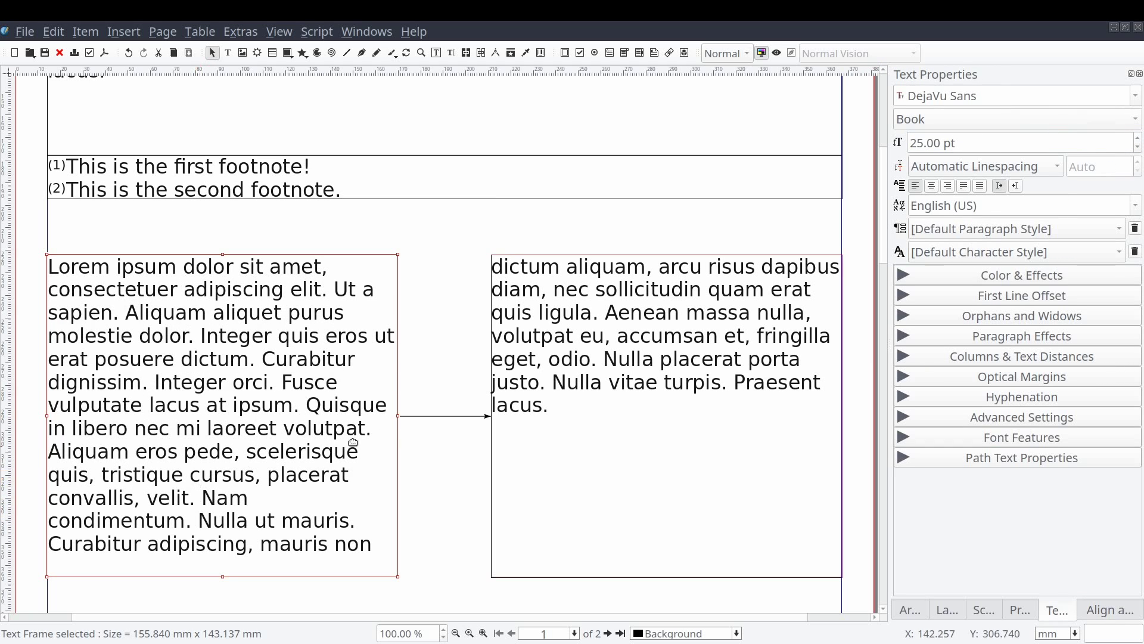
left_click(629, 423)
left_click(455, 289)
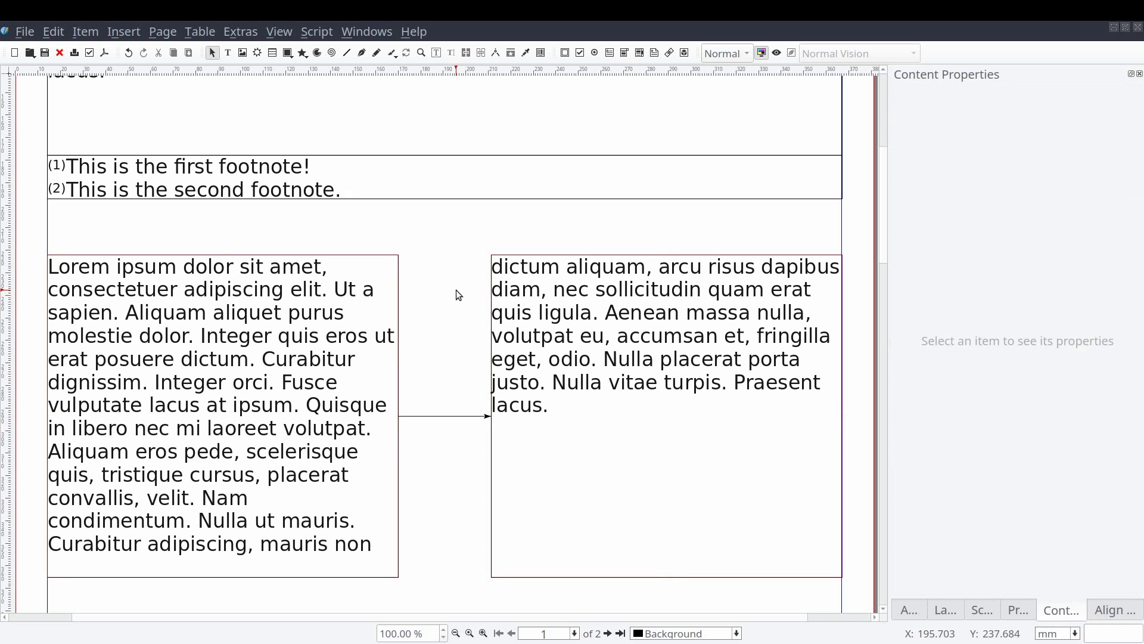
Step: Insert footnote 3 after "elit" in the left frame, typing "This is the third footnote."
double_click(322, 299)
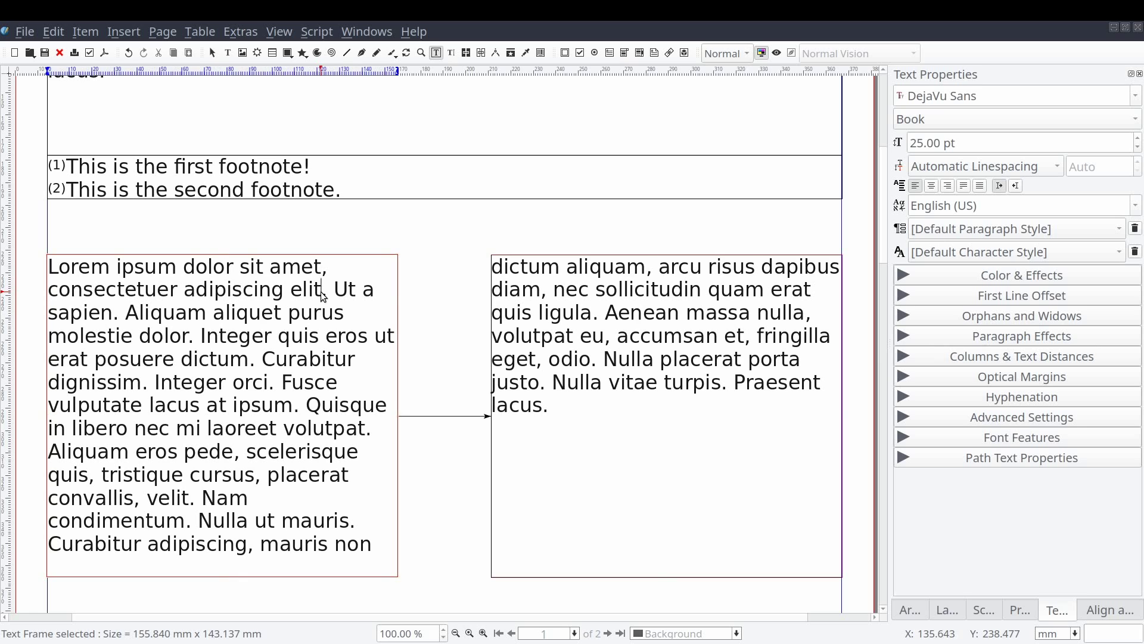
right_click(321, 296)
mouse_move(363, 325)
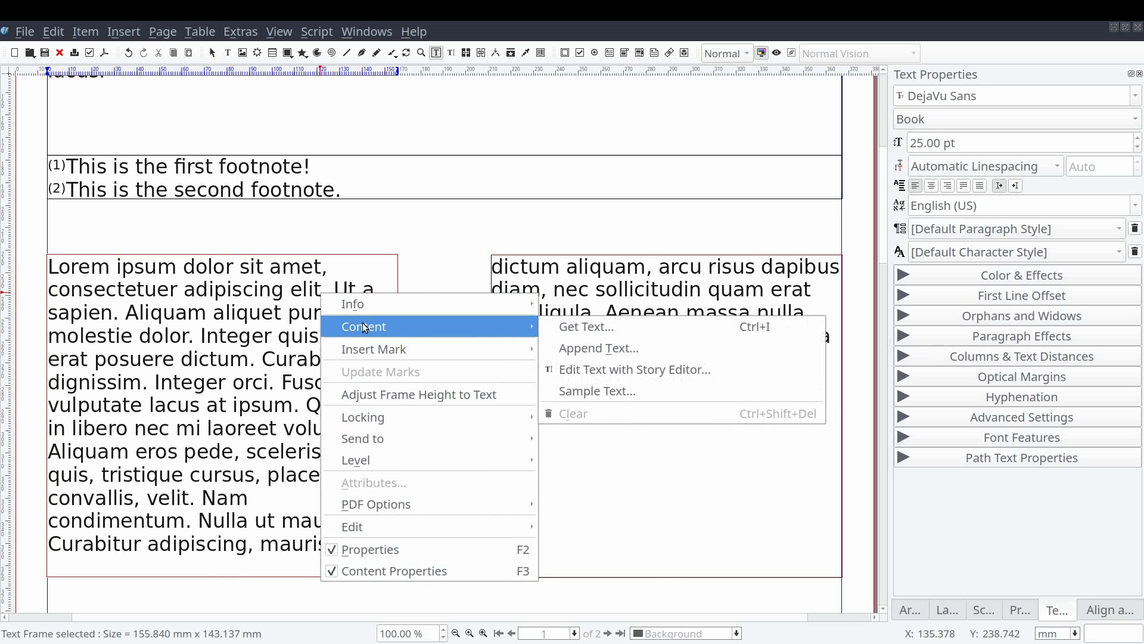
mouse_move(451, 349)
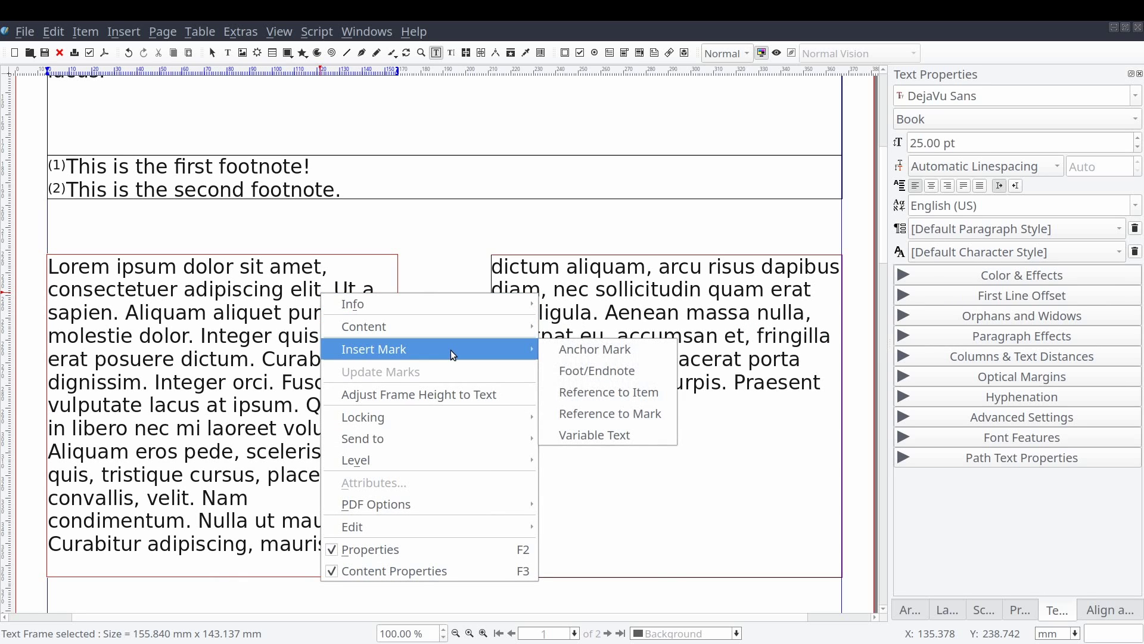
left_click(599, 374)
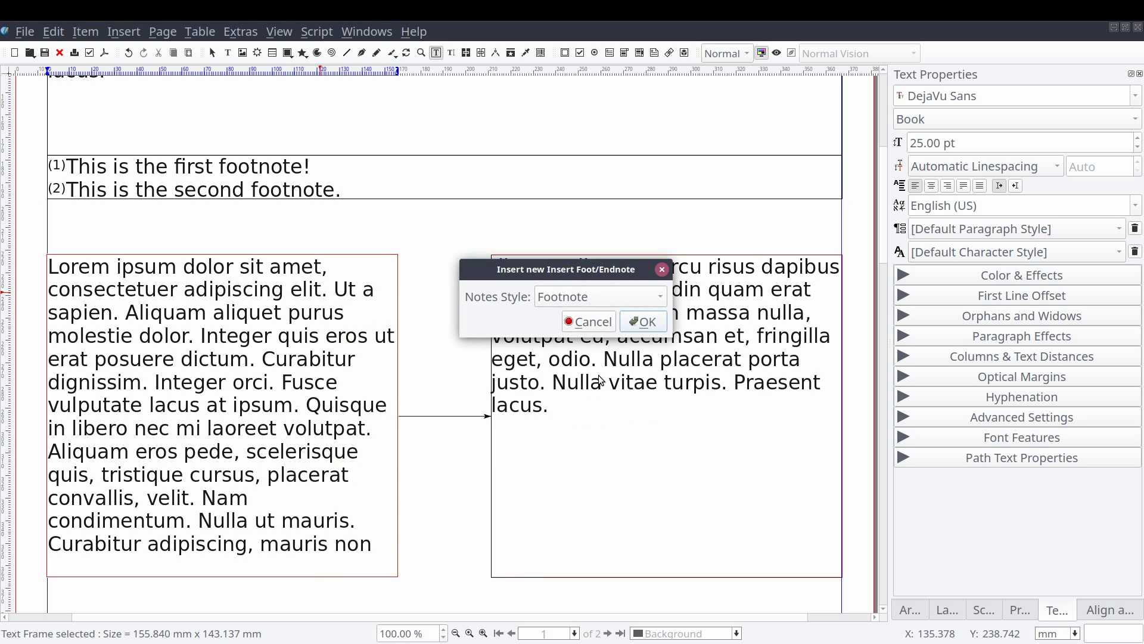
left_click(636, 323)
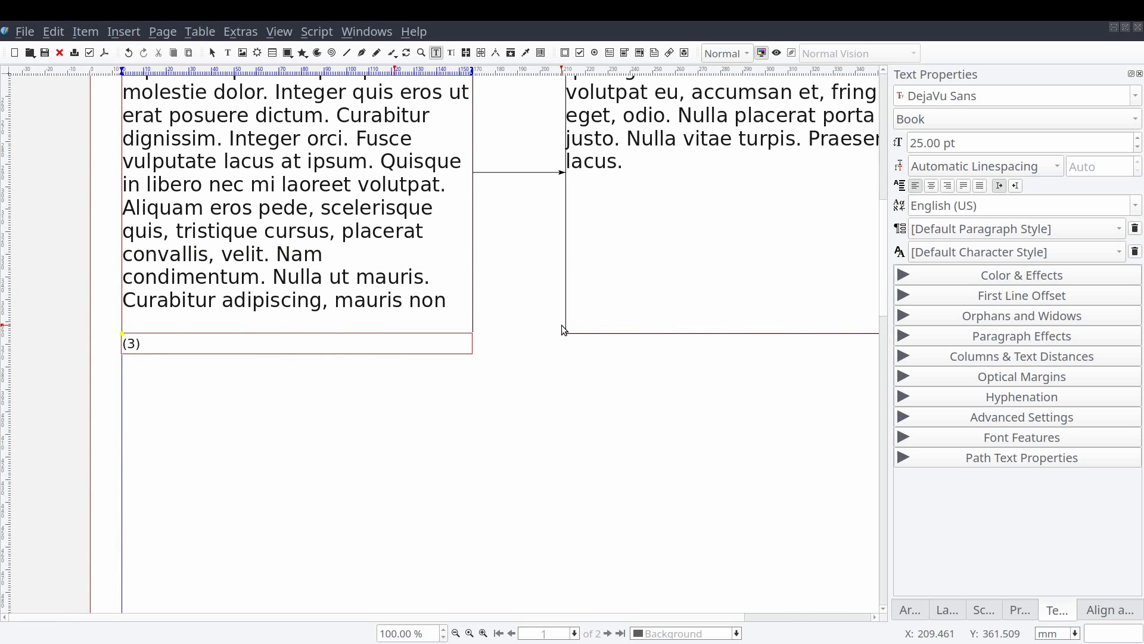
type("This is the ")
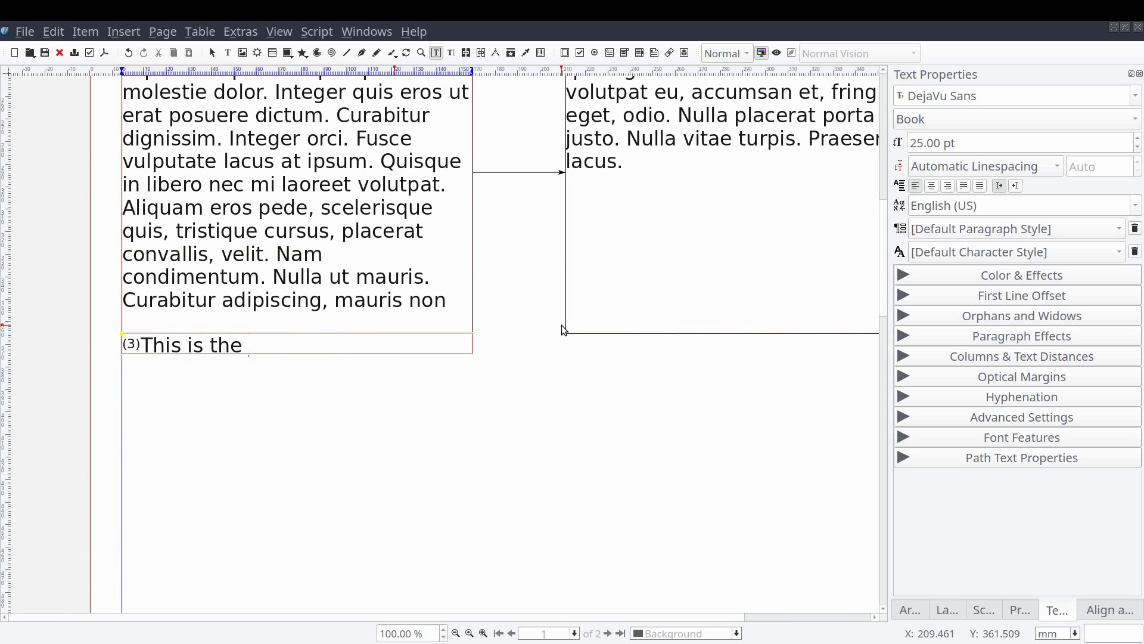
type("third foot")
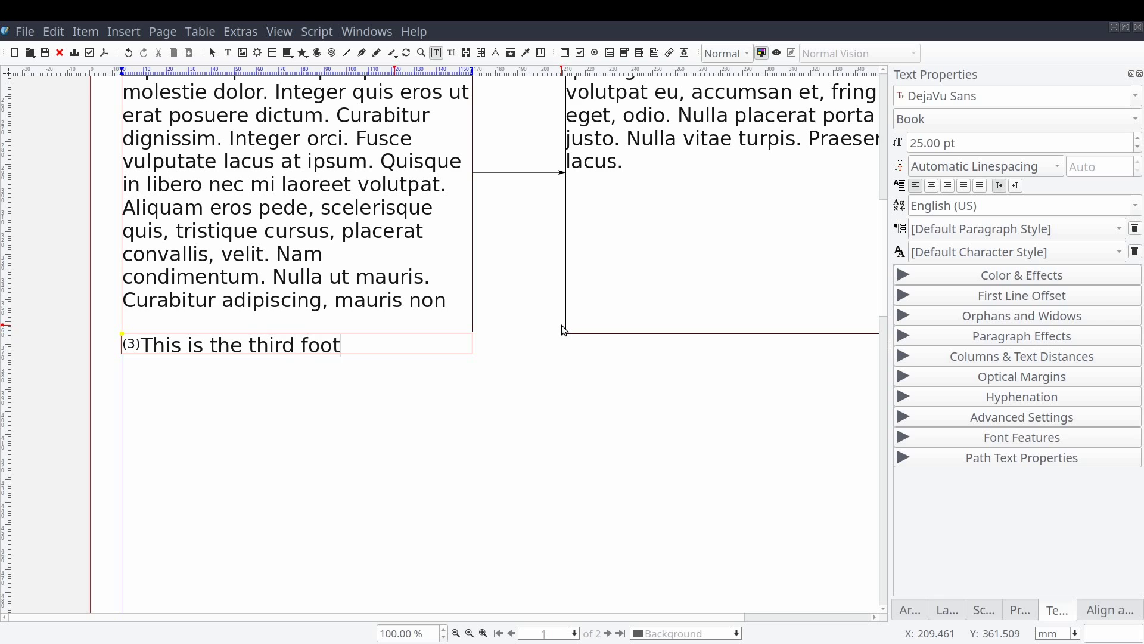
type("note.")
scroll(540, 367, "up", 3)
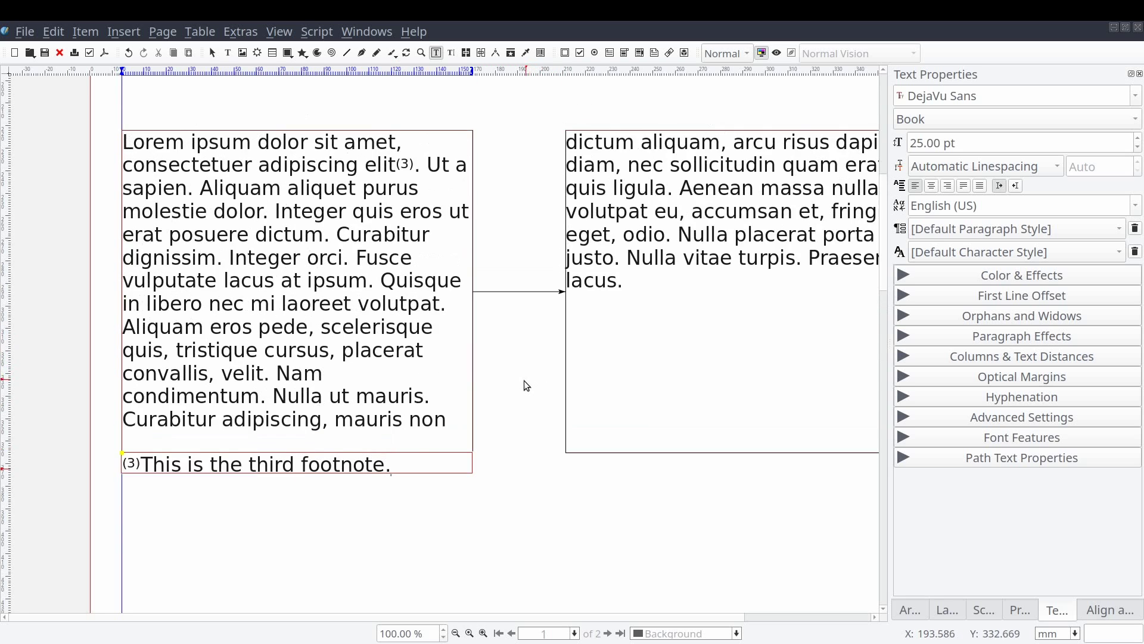
scroll(521, 385, "up", 4)
scroll(514, 384, "down", 1)
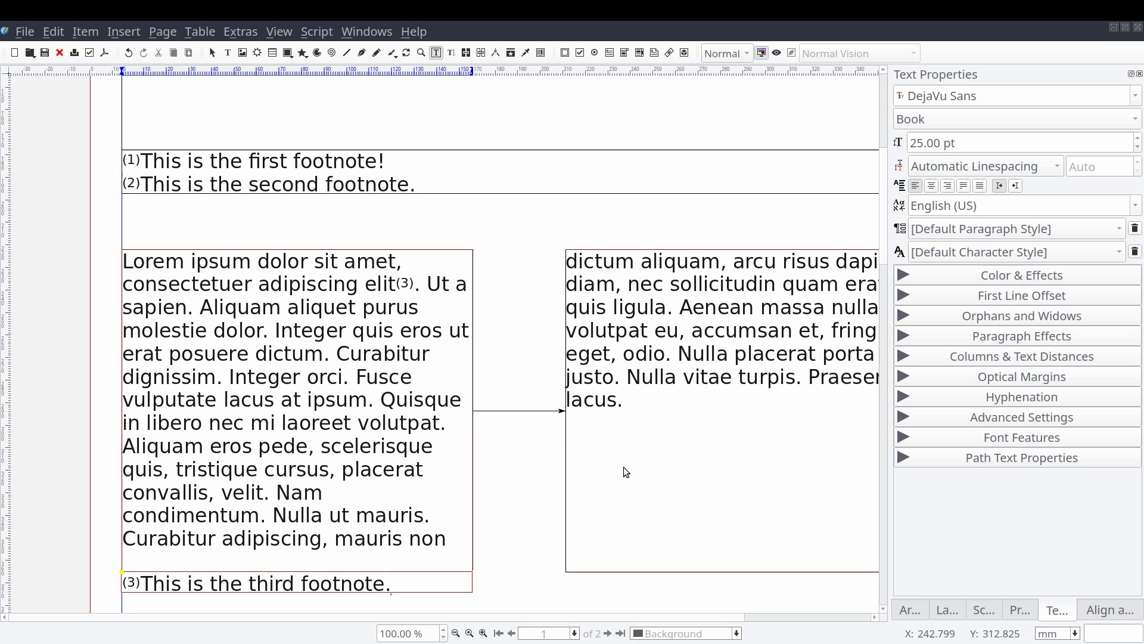
scroll(580, 455, "right", 3)
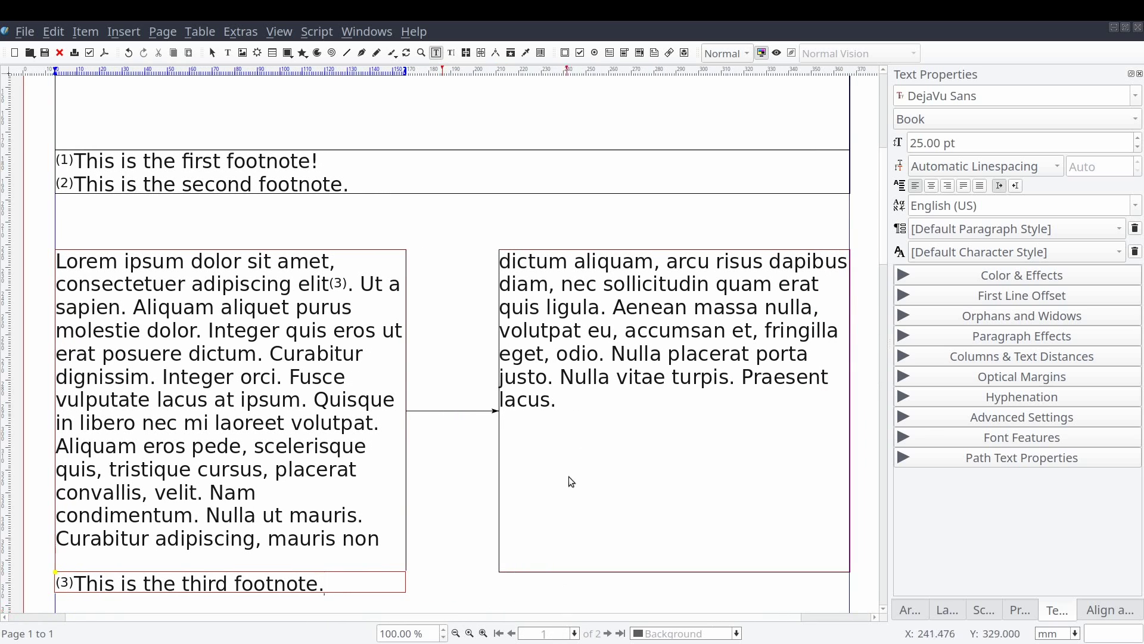
Step: Insert footnote 4 after "odio" in the right frame, reading "This is the fourth footnote."
left_click(599, 356)
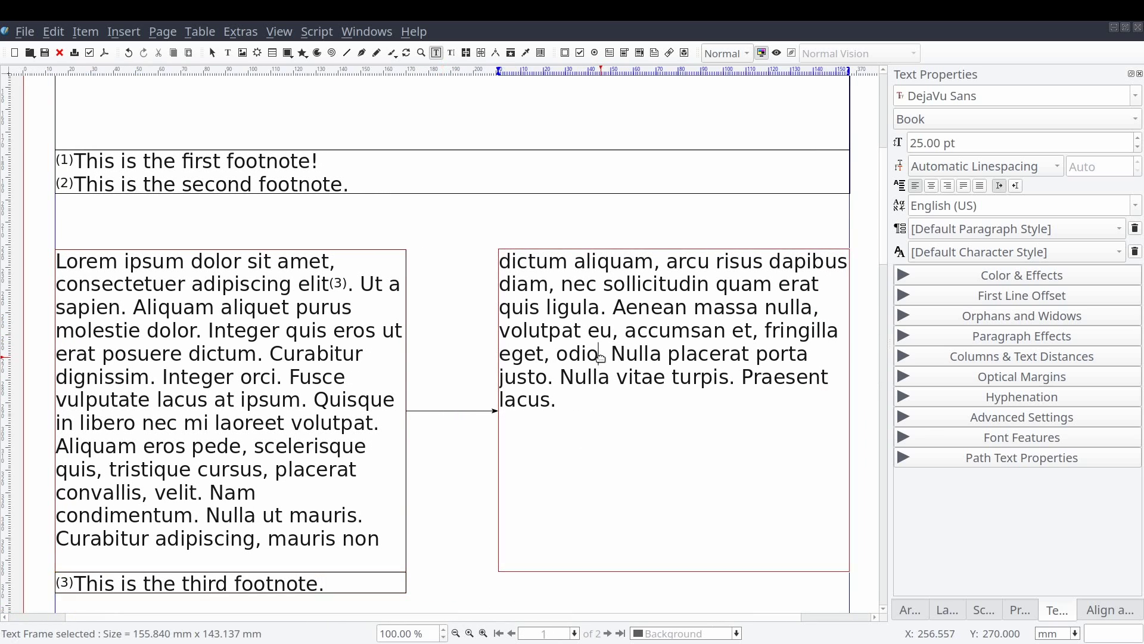
right_click(600, 356)
key("Escape")
right_click(599, 357)
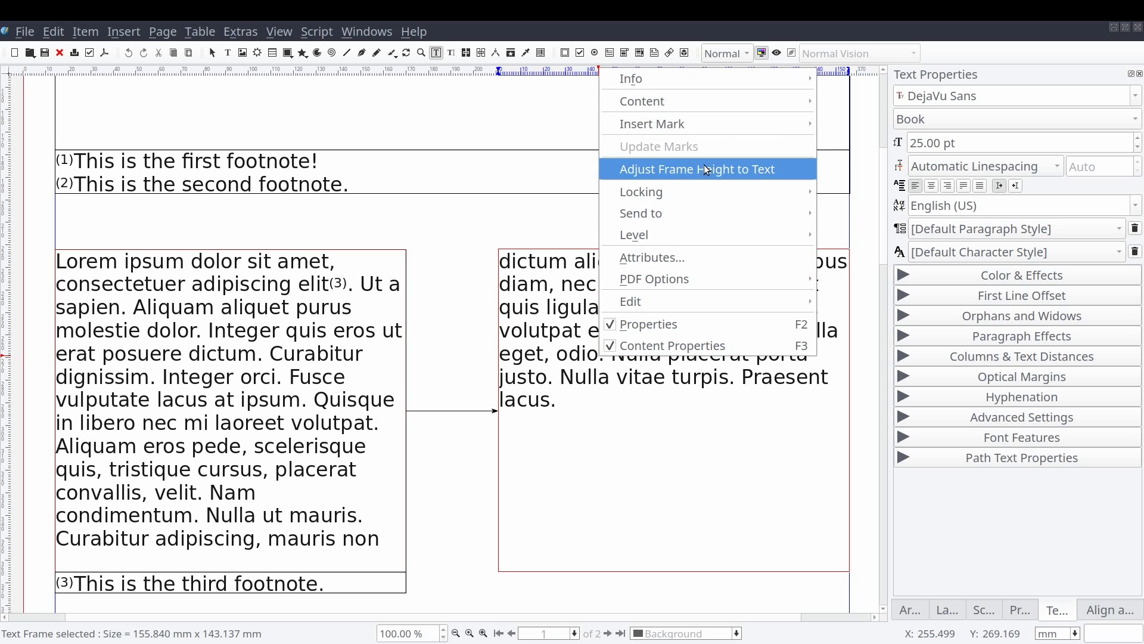
mouse_move(720, 121)
left_click(912, 143)
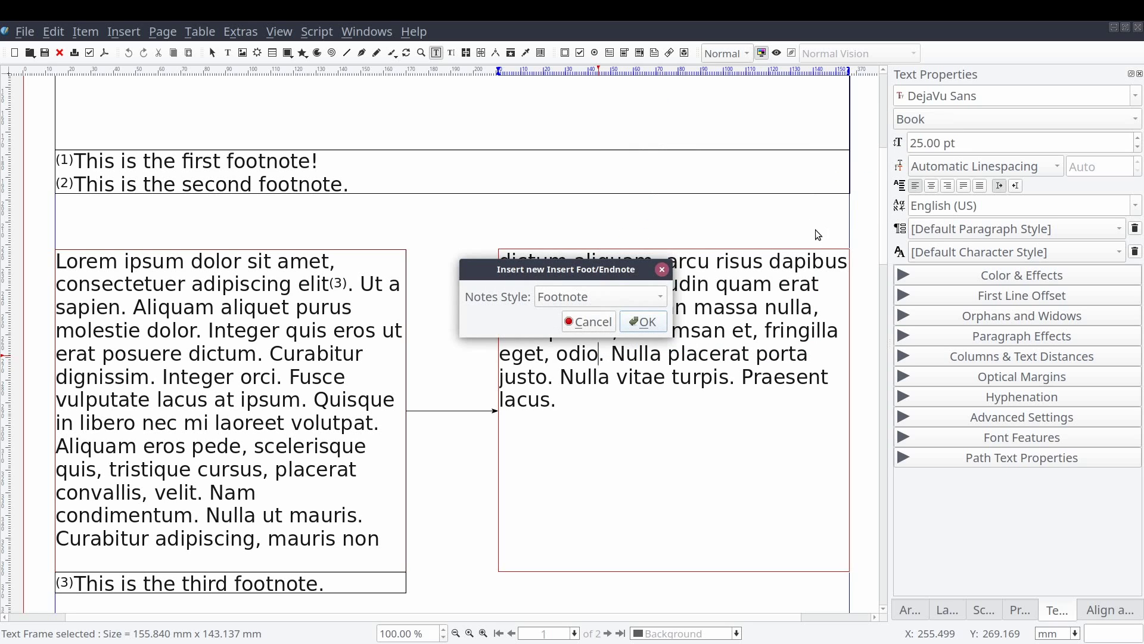
left_click(647, 329)
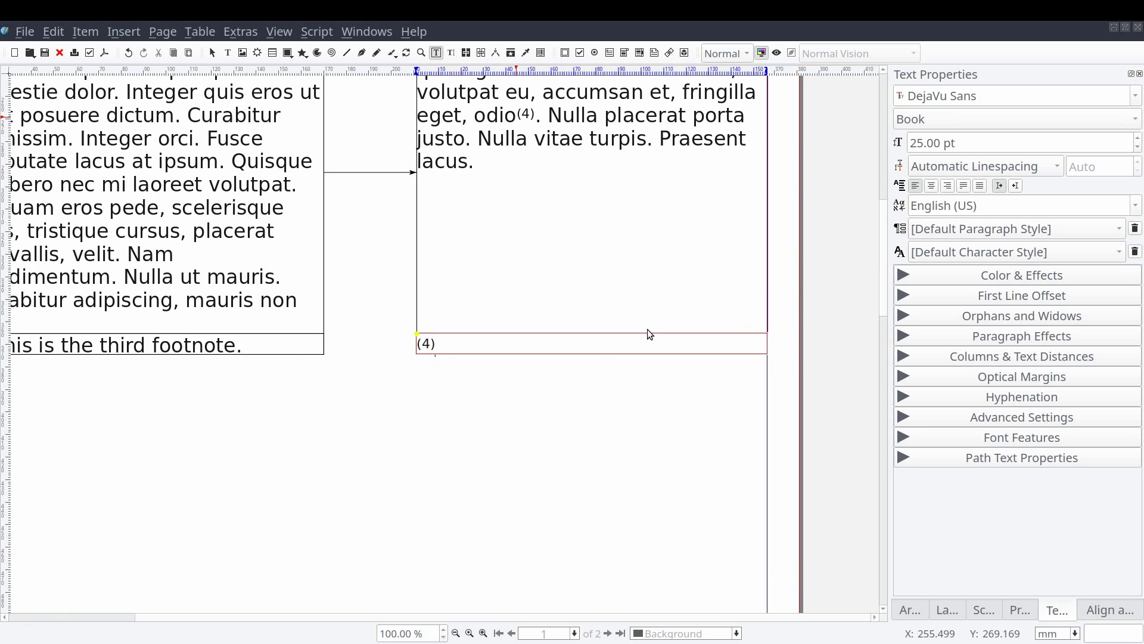
type("This is the fo")
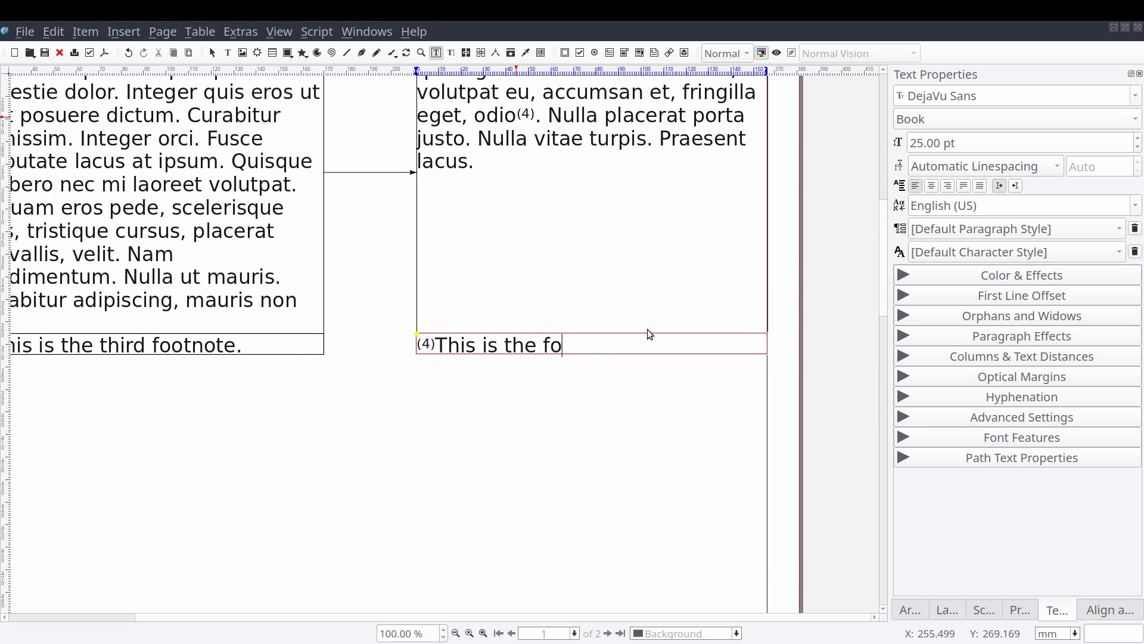
type("urth footnote.")
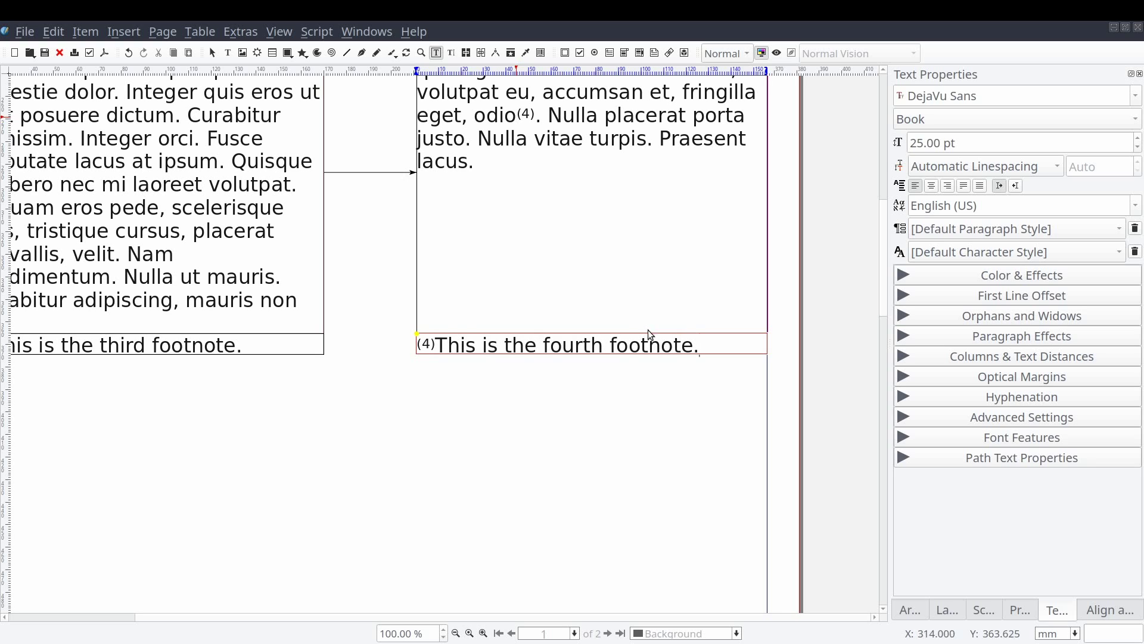
key("Escape")
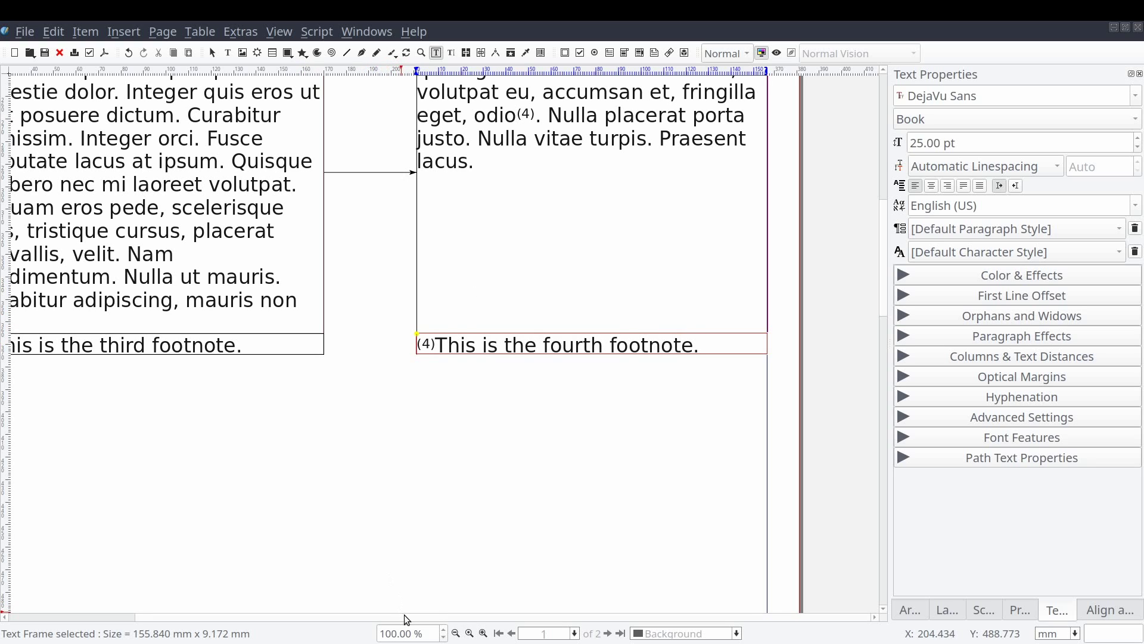
scroll(407, 617, "left", 3)
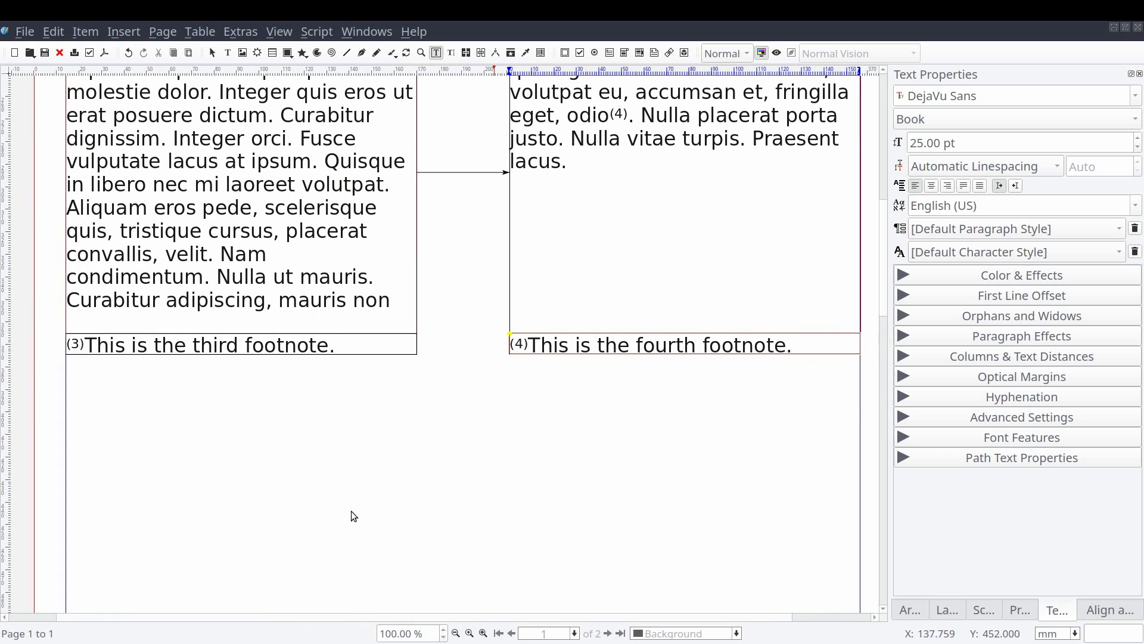
scroll(452, 315, "up", 1)
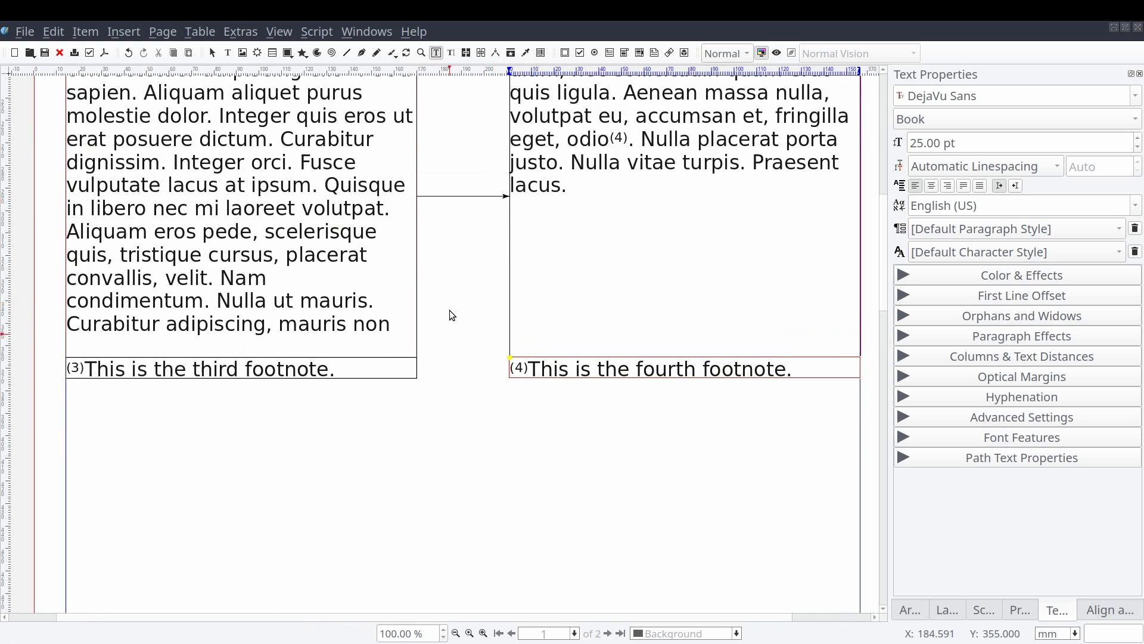
Step: Scroll up to the upper text frame and place the cursor after "justo"
scroll(450, 315, "up", 1)
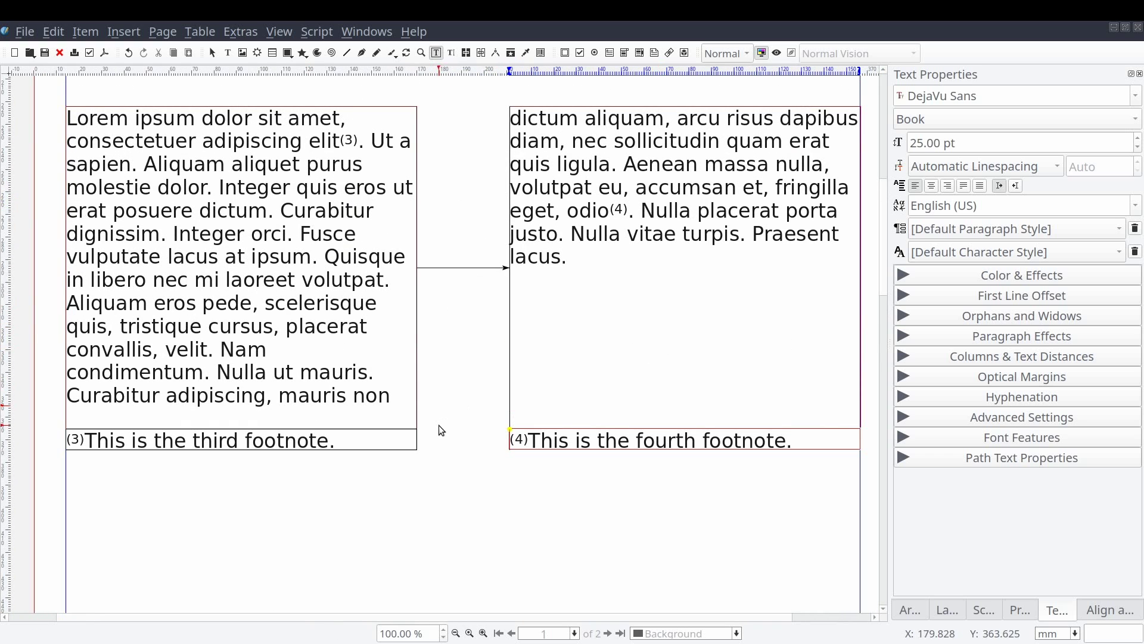
scroll(454, 416, "up", 4)
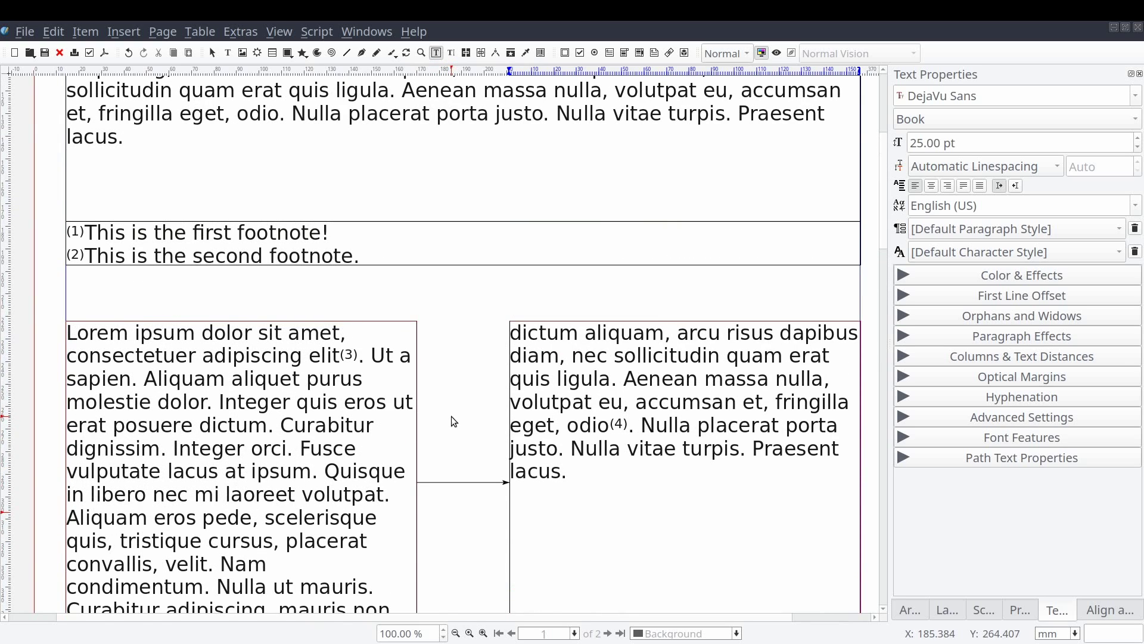
scroll(452, 416, "up", 3)
scroll(451, 416, "down", 1)
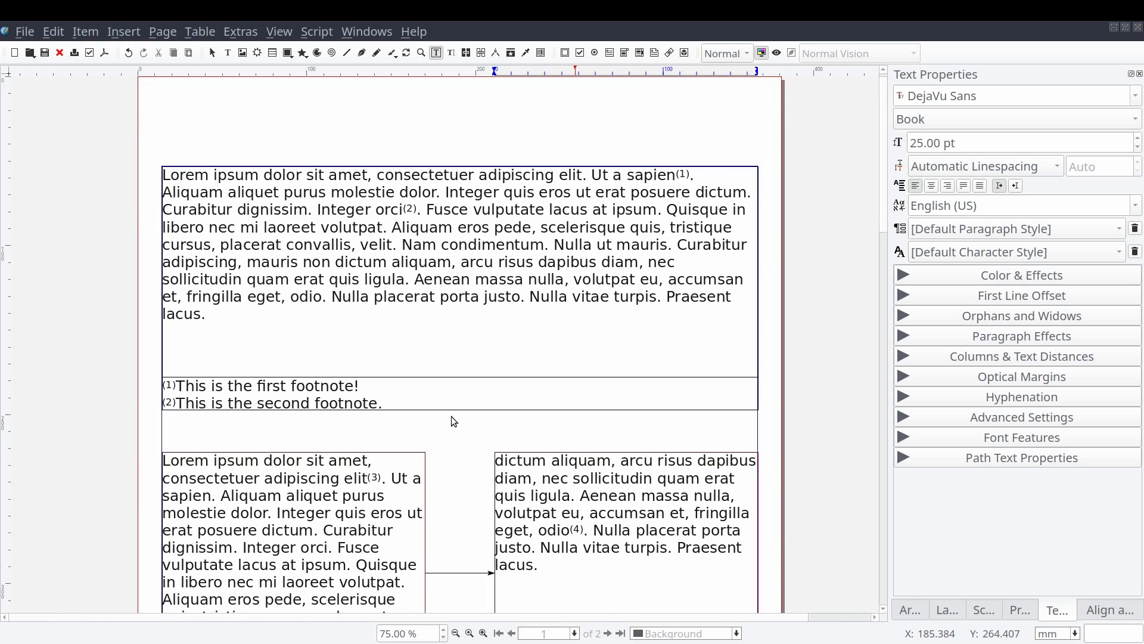
scroll(470, 211, "up", 1)
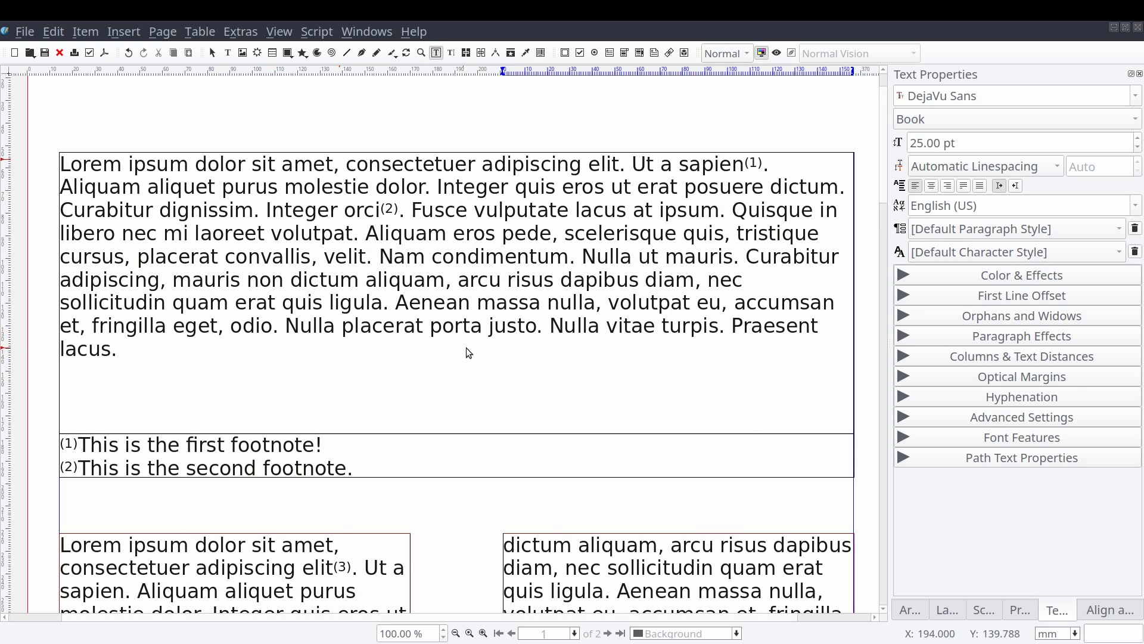
left_click(535, 329)
double_click(535, 329)
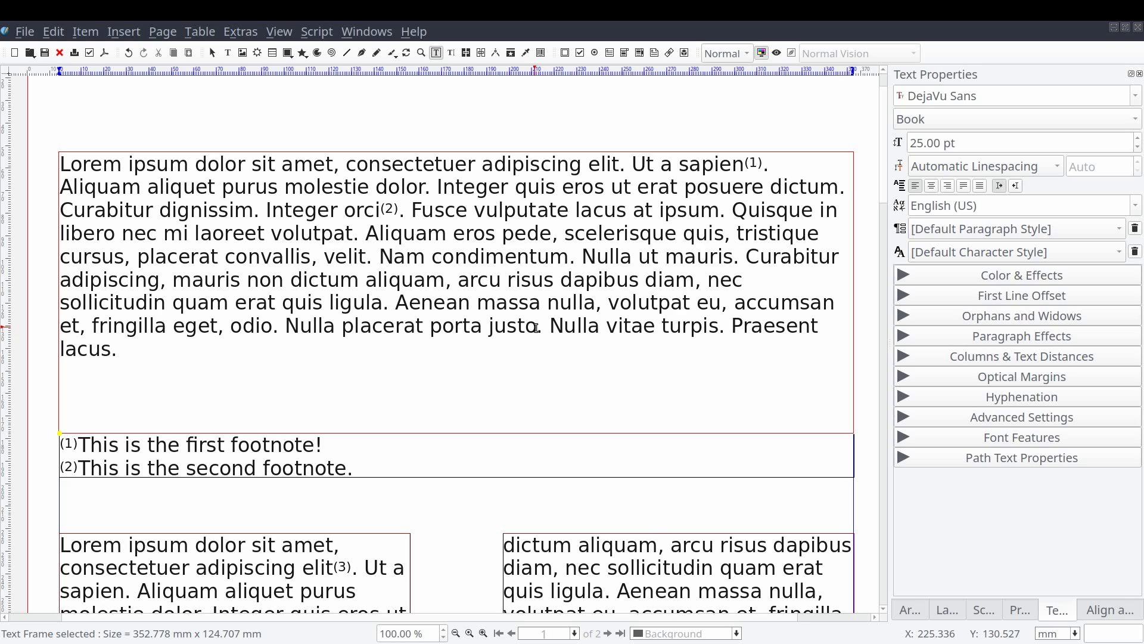
Step: Insert an Endnote-style mark there, creating an empty endnote frame on page 2
right_click(537, 327)
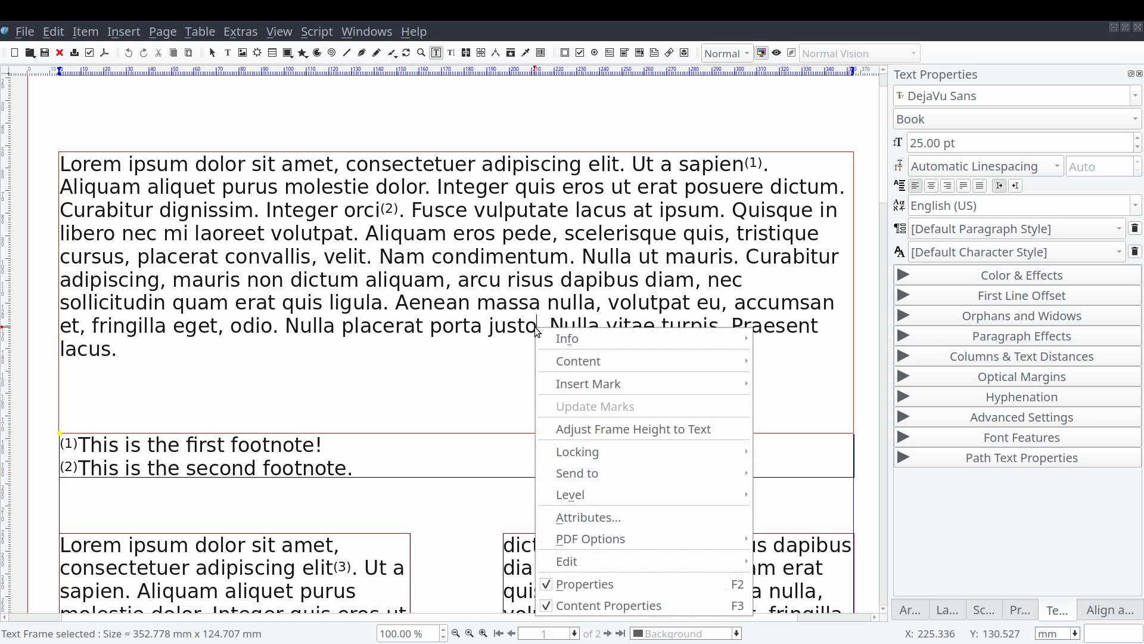
mouse_move(719, 391)
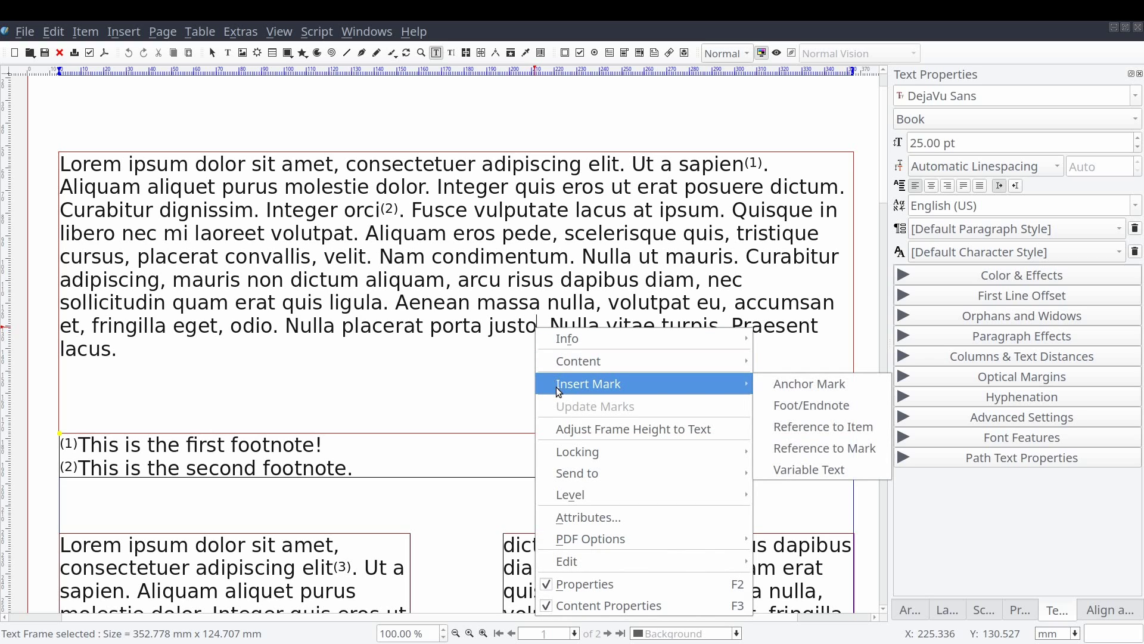
left_click(781, 405)
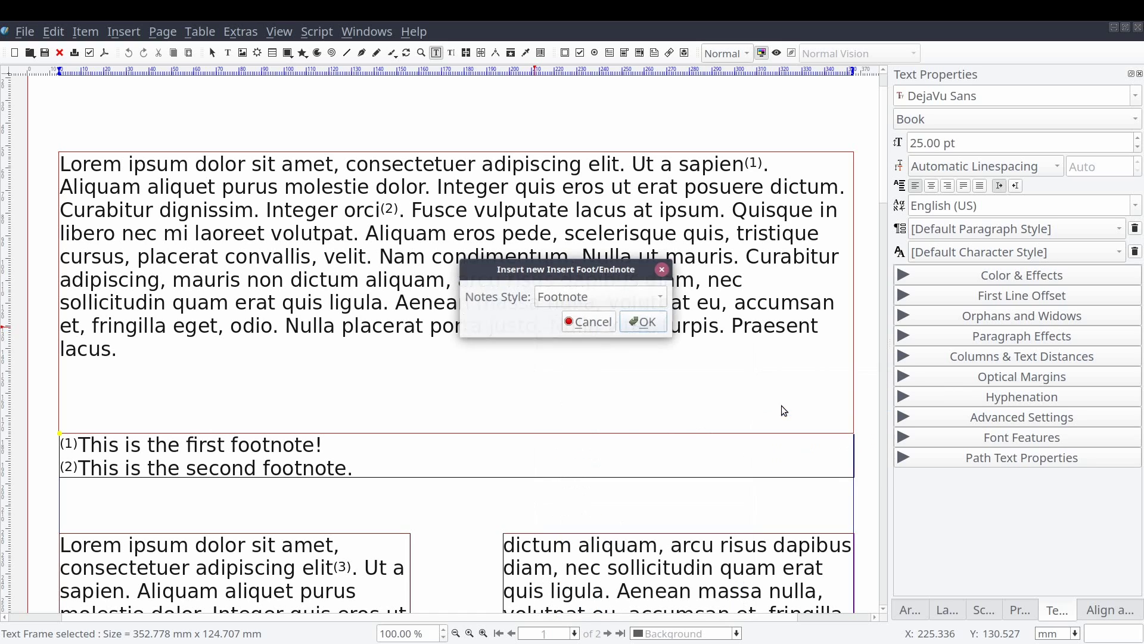
left_click(666, 304)
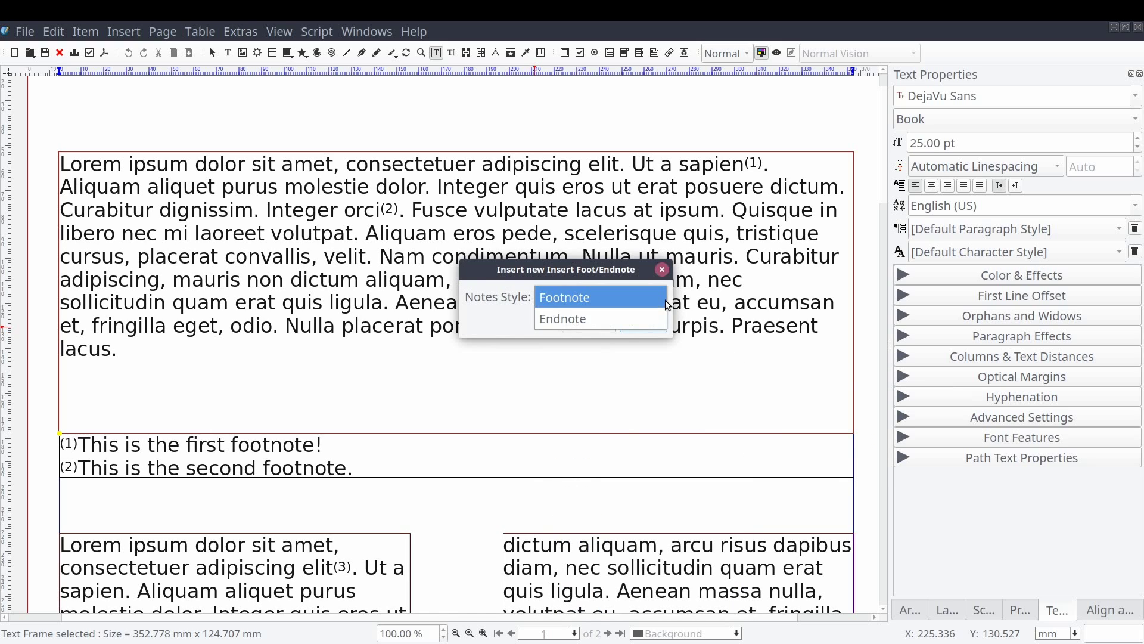
left_click(641, 320)
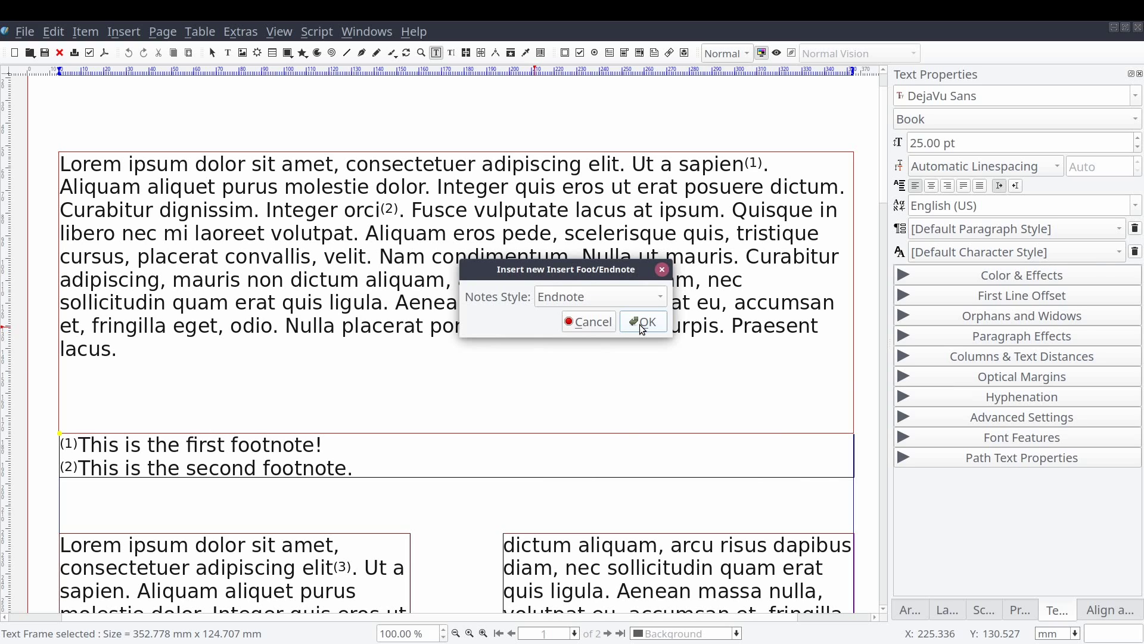
left_click(642, 322)
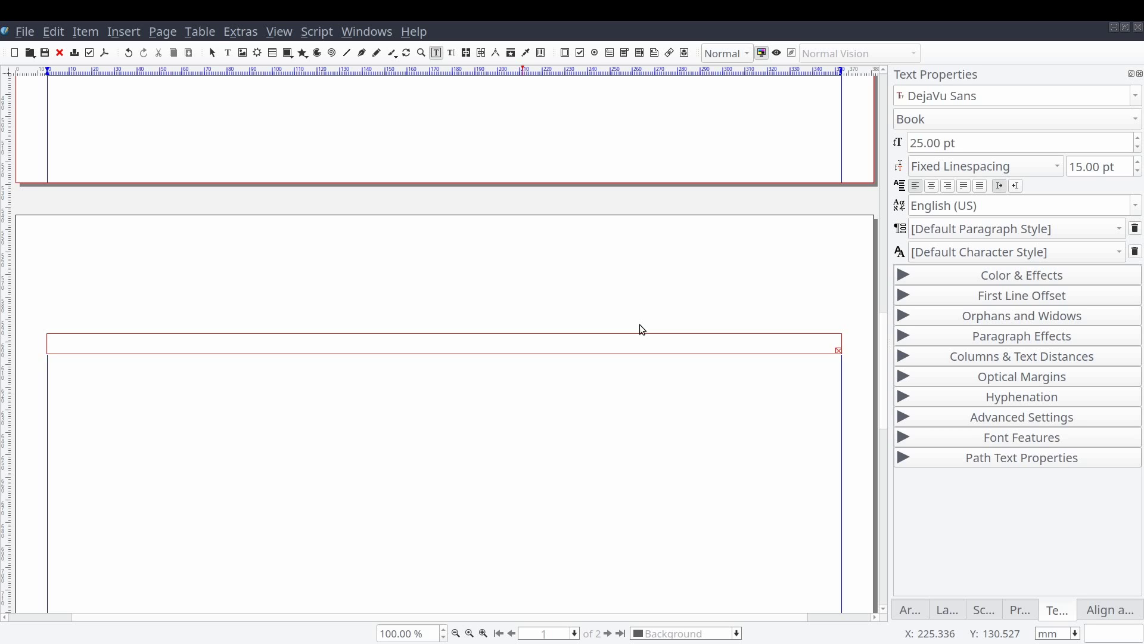
Step: Finish the page-2 endnote "[i] This is the end note", deselect it, and zoom out to both pages
left_click(564, 358)
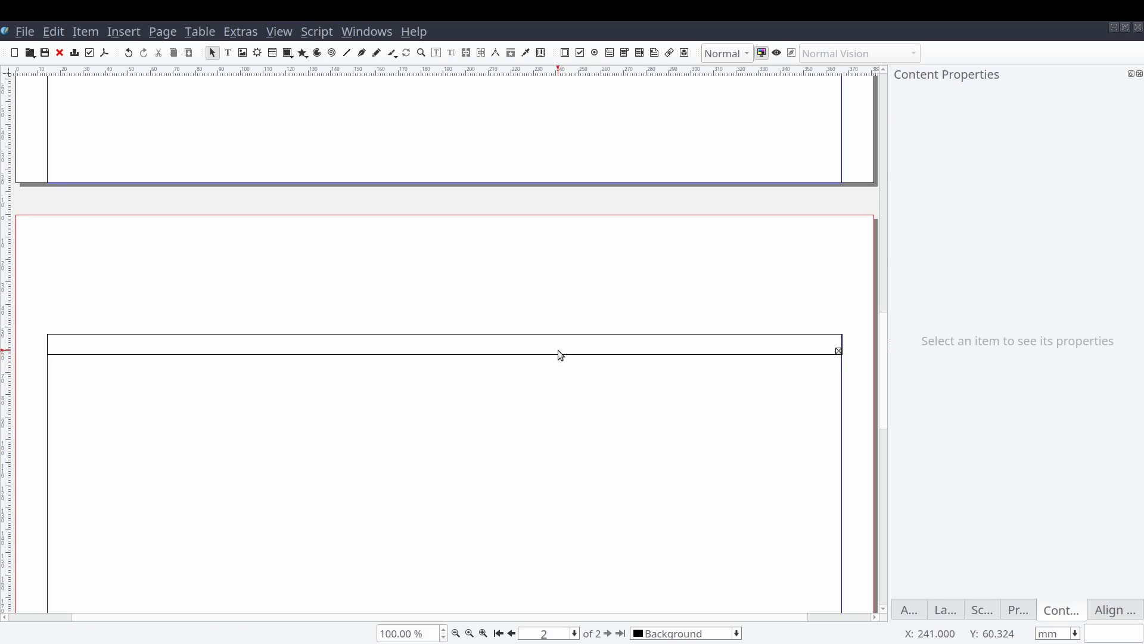
left_click(559, 350)
left_click(1024, 168)
left_click(981, 185)
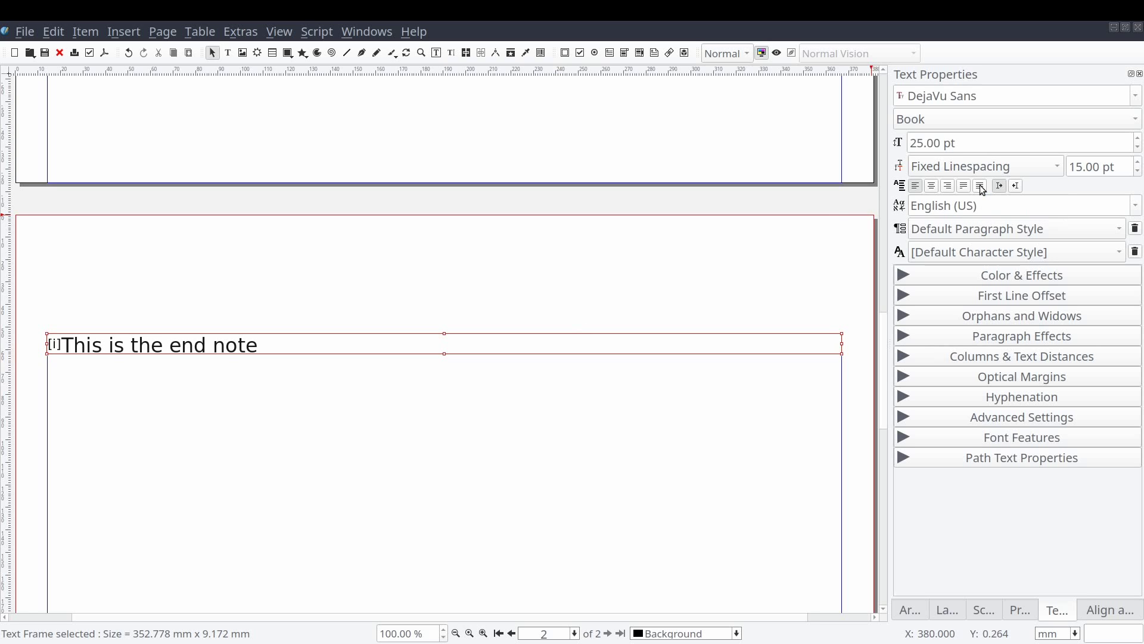
left_click(306, 406)
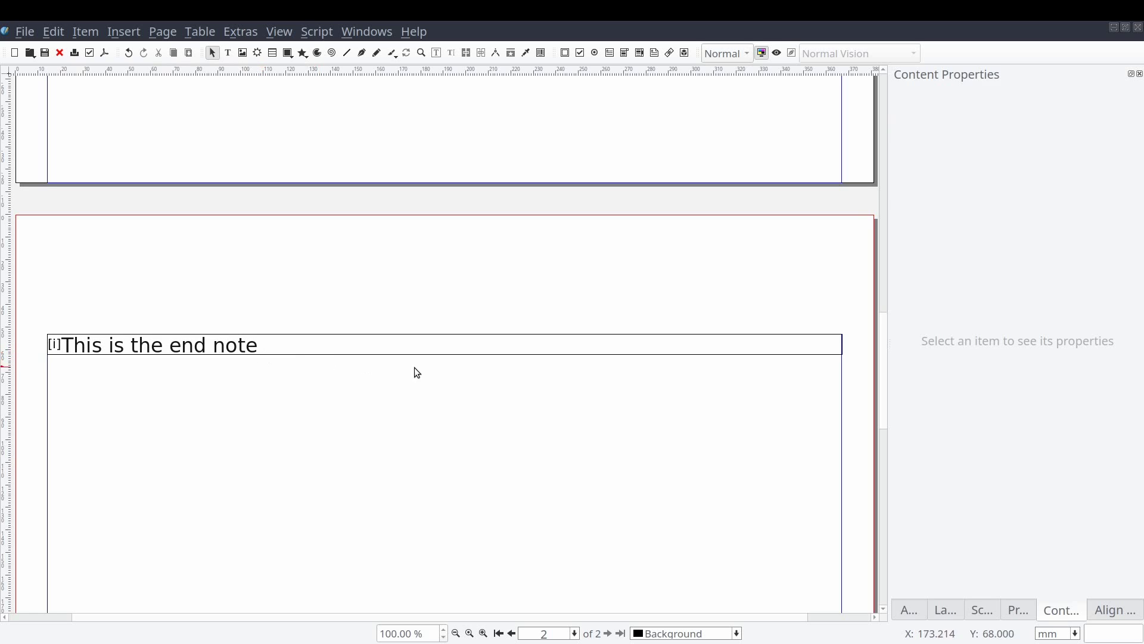
key("ctrl+minus")
Step: Scroll from the page-2 endnote back to page 1's two linked text columns and footnotes
scroll(510, 406, "up", 5)
scroll(509, 404, "down", 5)
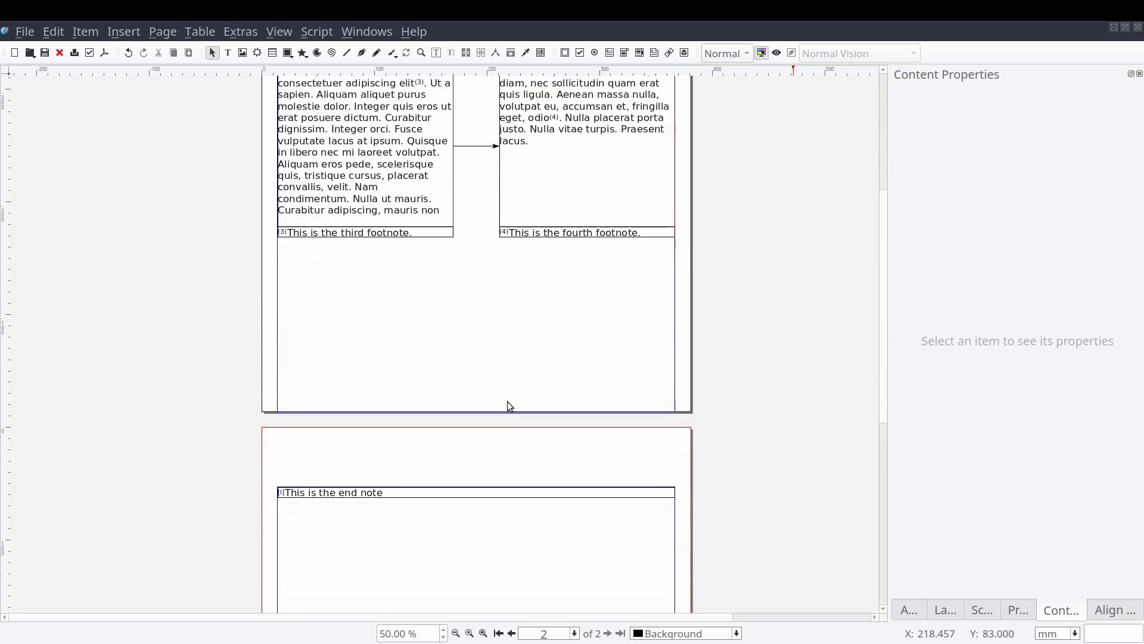
scroll(357, 316, "up", 1)
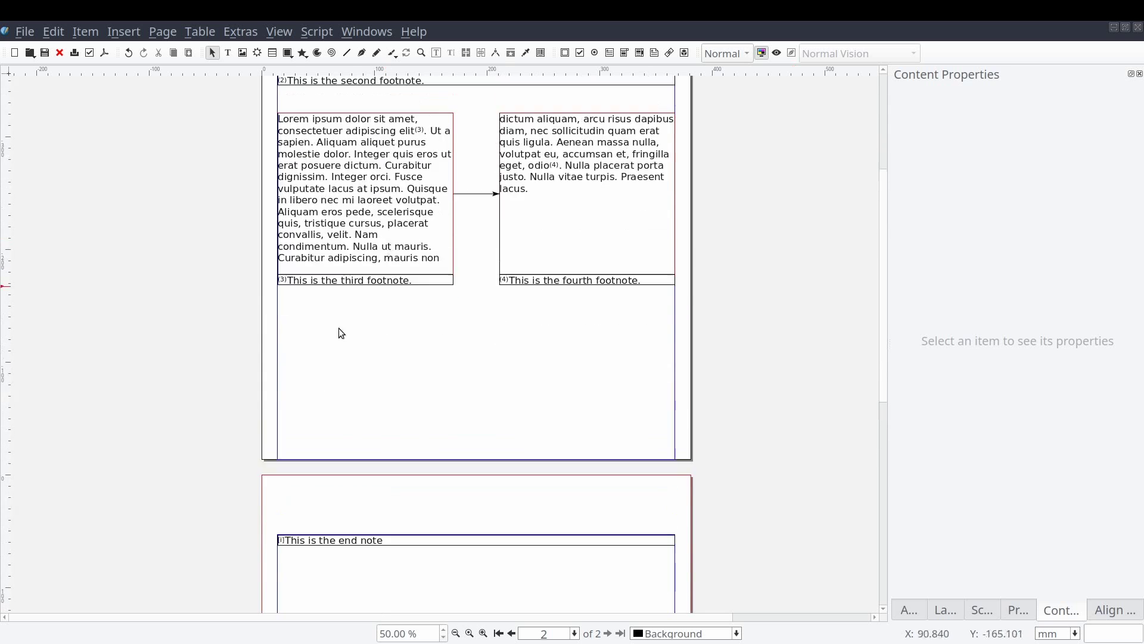
scroll(287, 553, "up", 4)
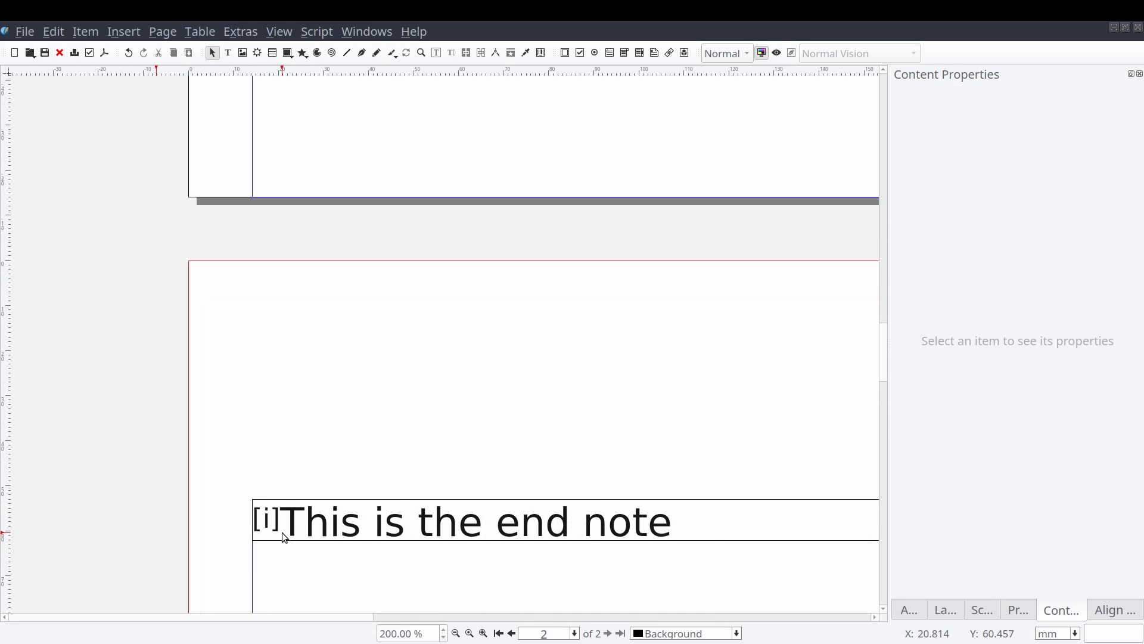
scroll(296, 499, "down", 2)
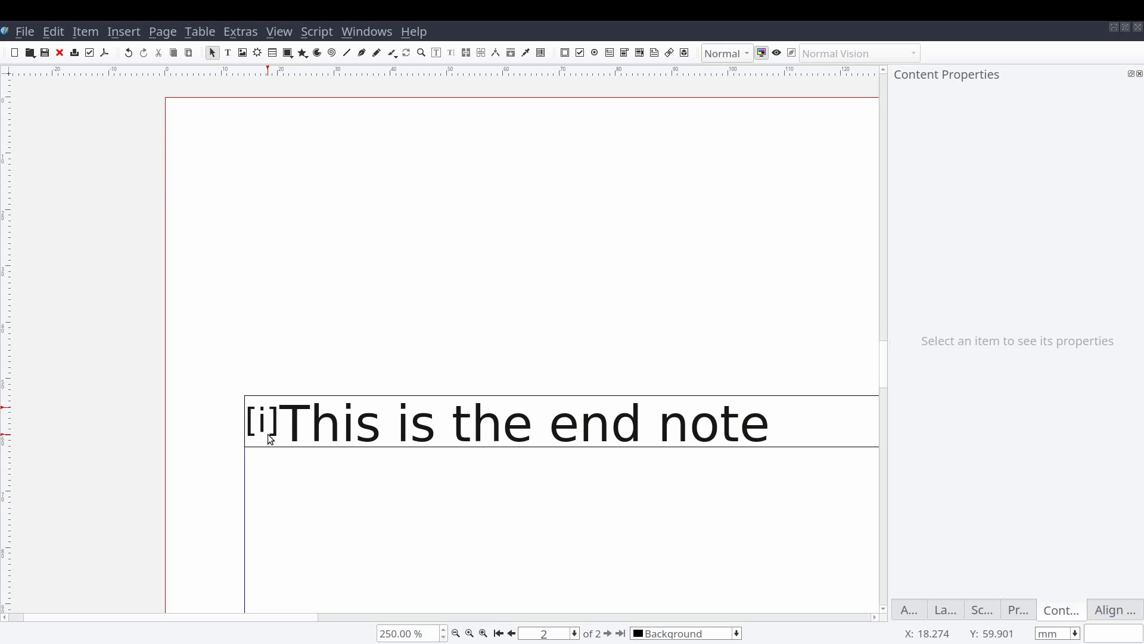
scroll(270, 438, "down", 4)
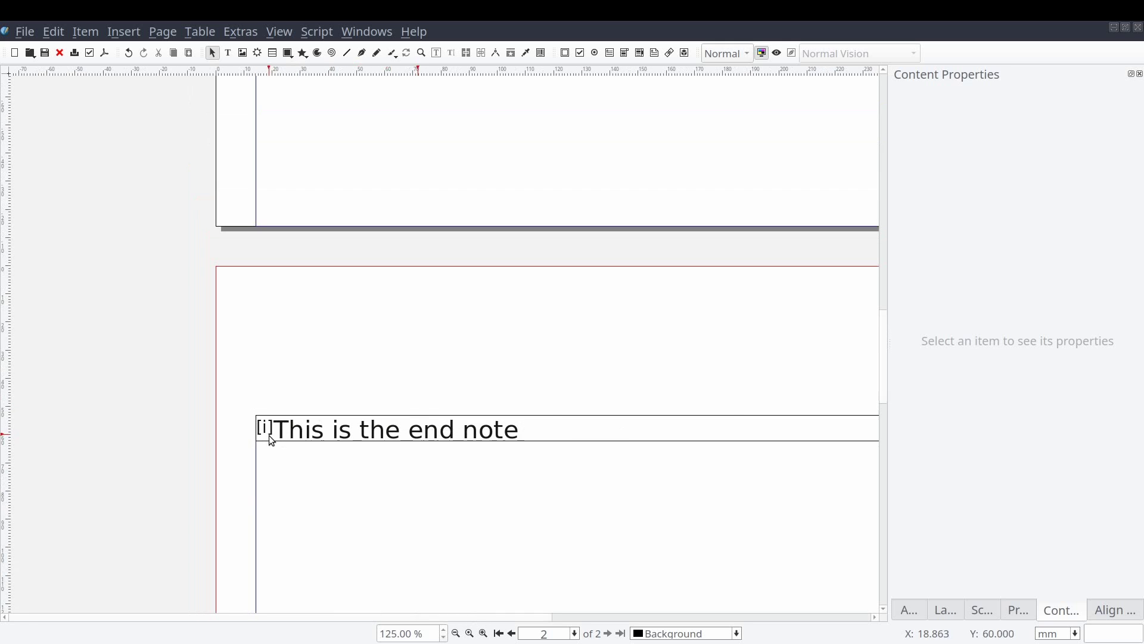
scroll(450, 441, "up", 2)
scroll(448, 462, "up", 12)
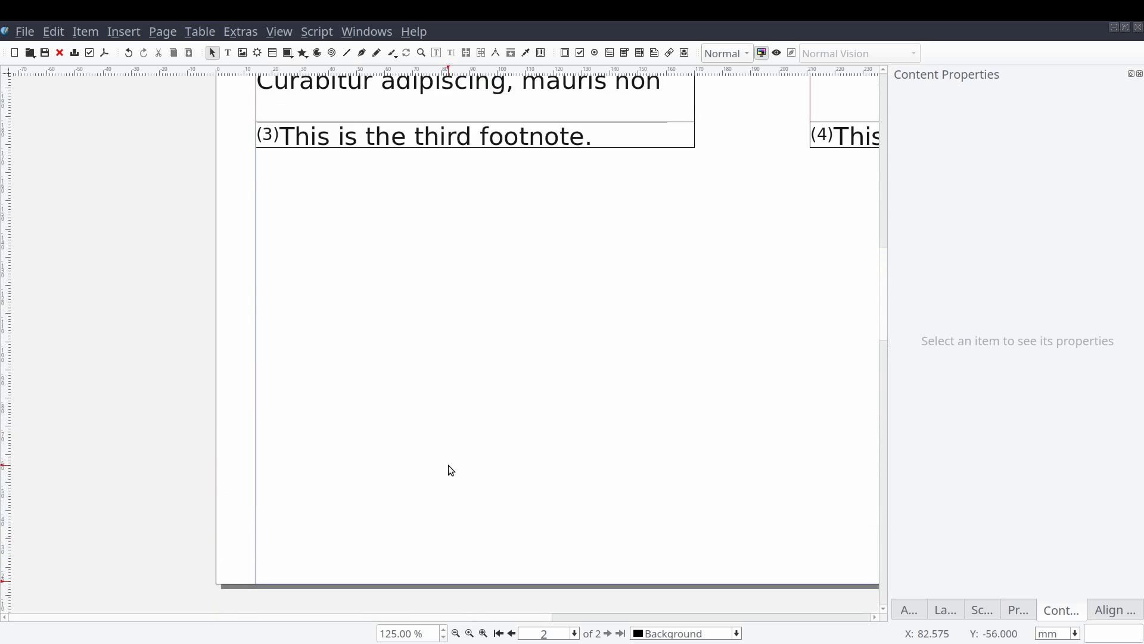
scroll(448, 472, "down", 1)
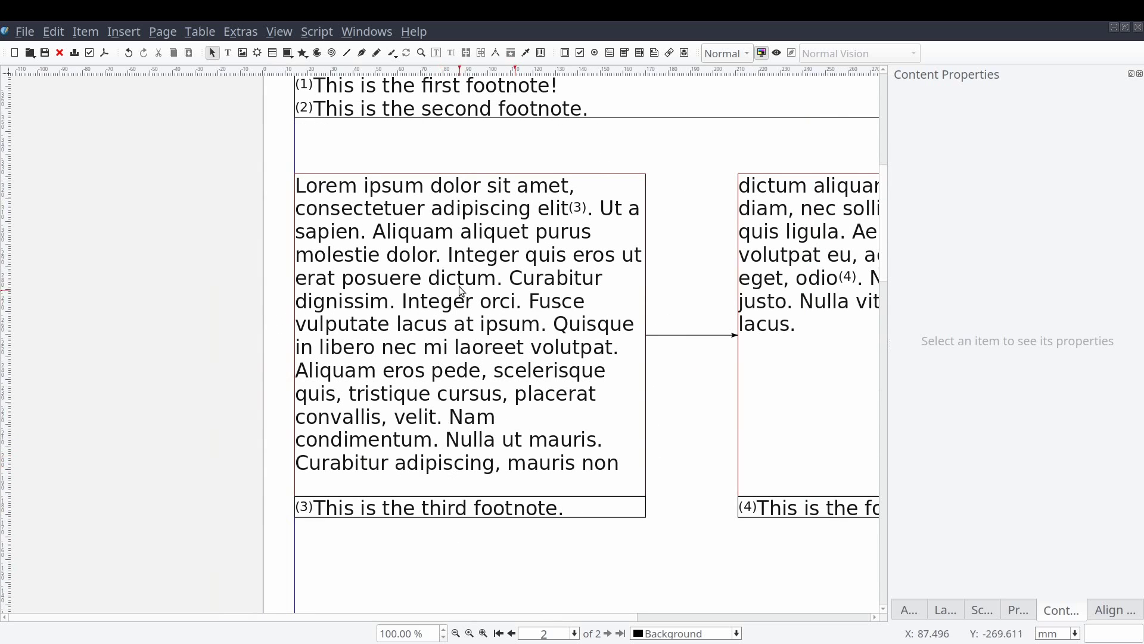
Step: Insert endnote [ii] after "molestie dolor" in the left column, reading "This is the next end note"
left_click(433, 257)
double_click(433, 257)
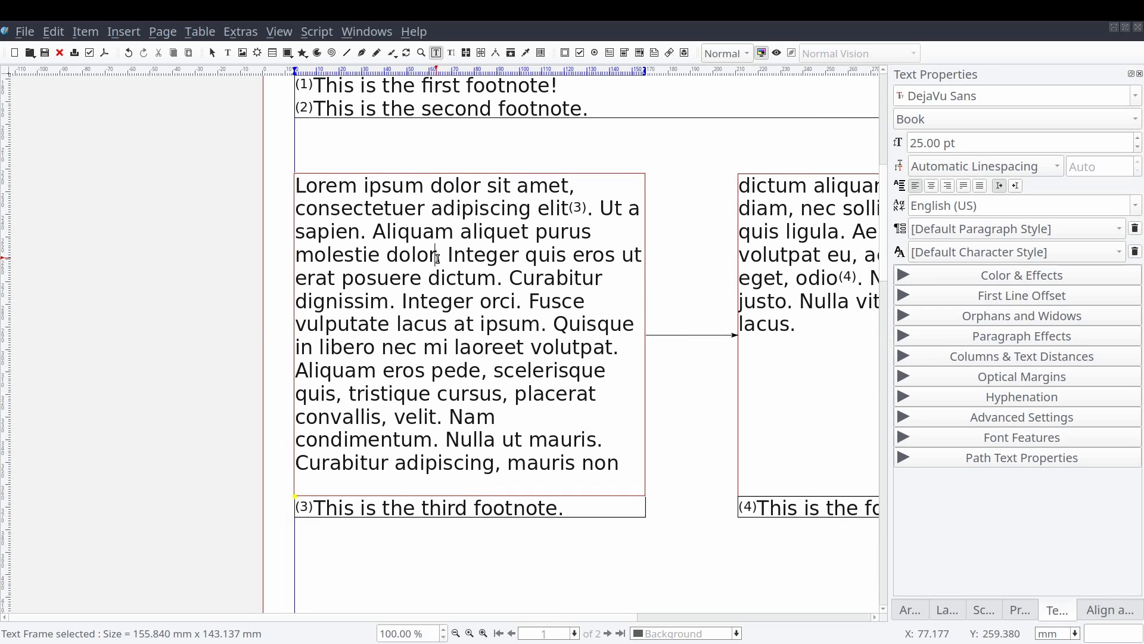
right_click(435, 258)
mouse_move(549, 317)
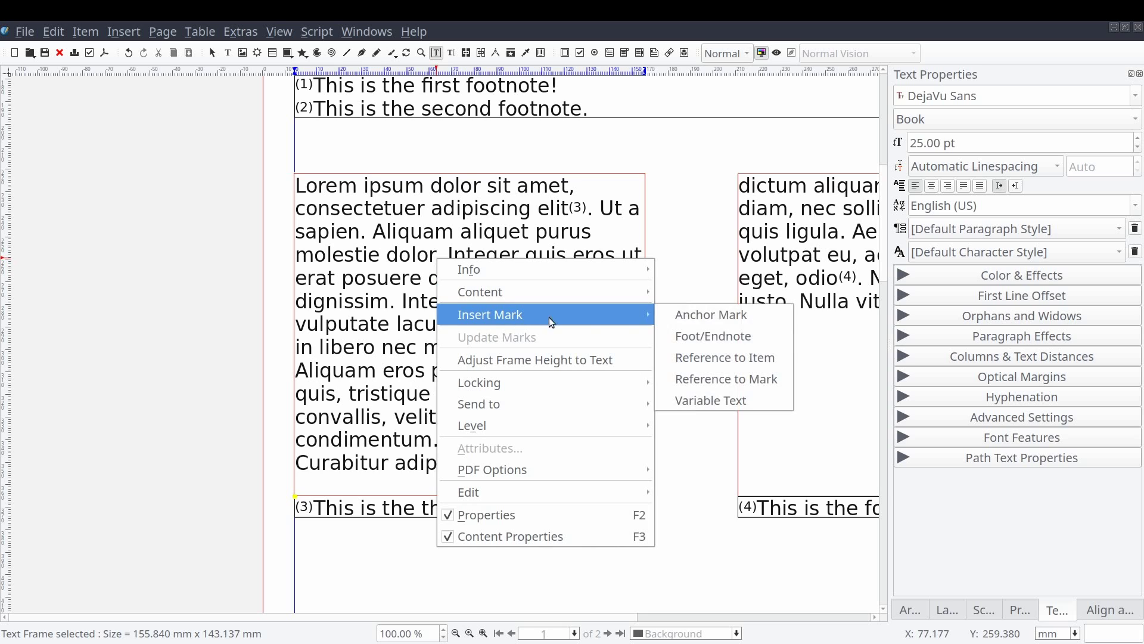
left_click(703, 337)
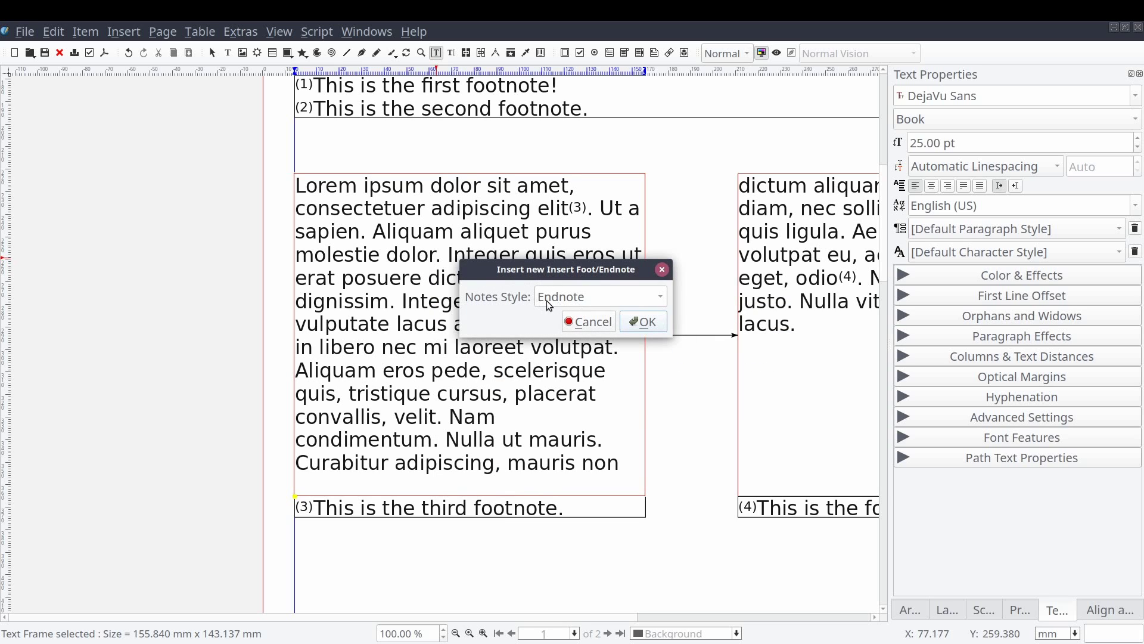
left_click(631, 322)
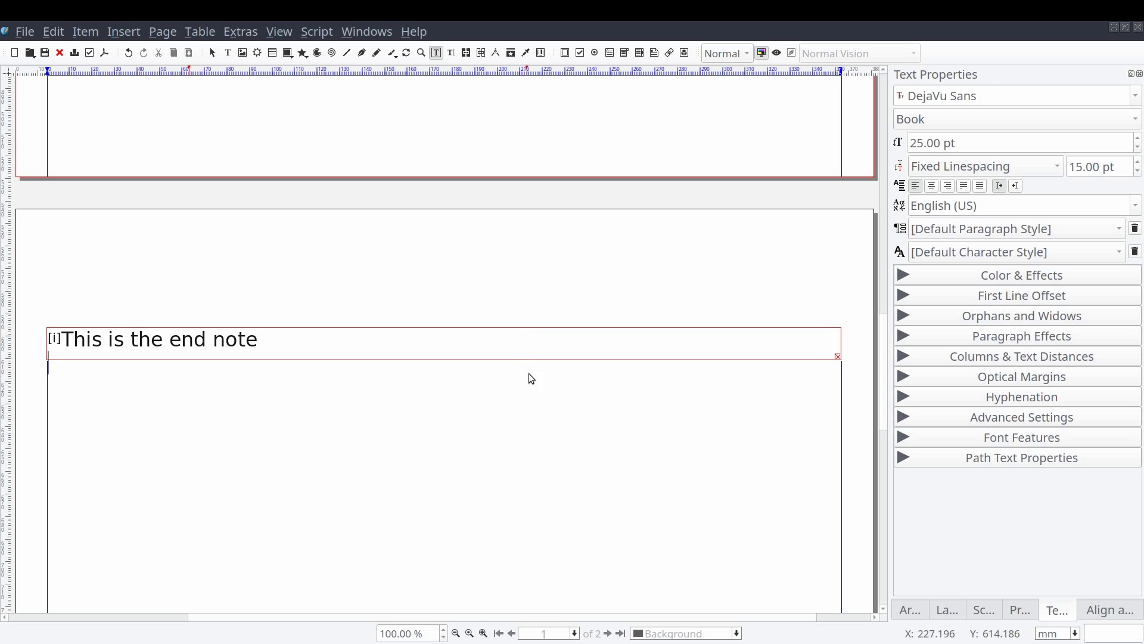
Step: Change the page-2 endnote frame's line spacing so the second endnote shows
left_click(496, 373)
left_click(488, 350)
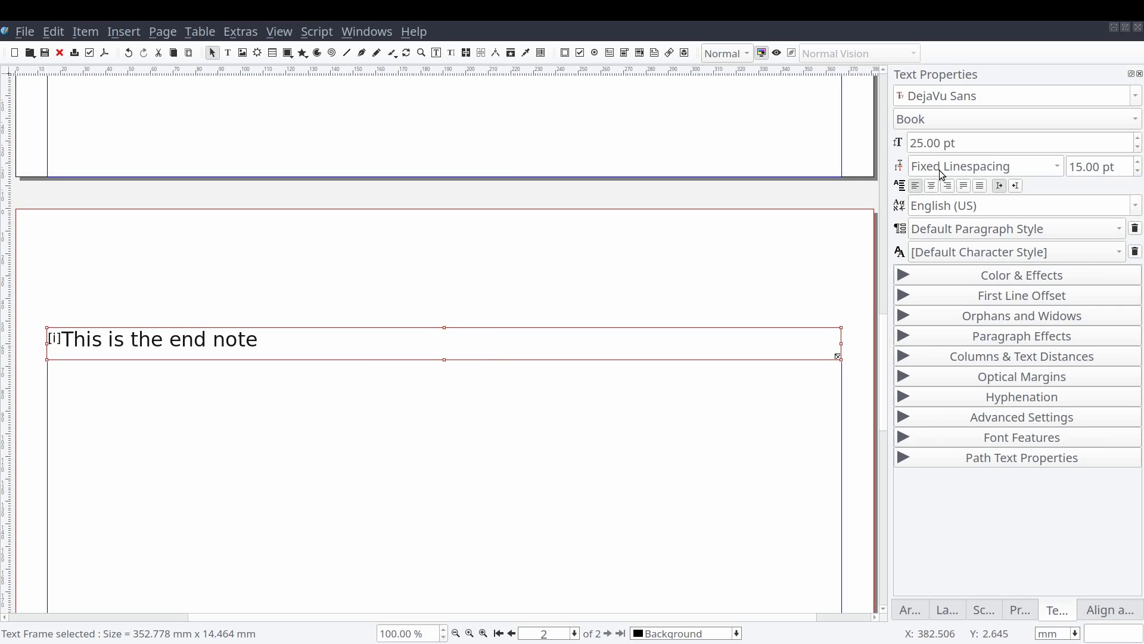
left_click(923, 175)
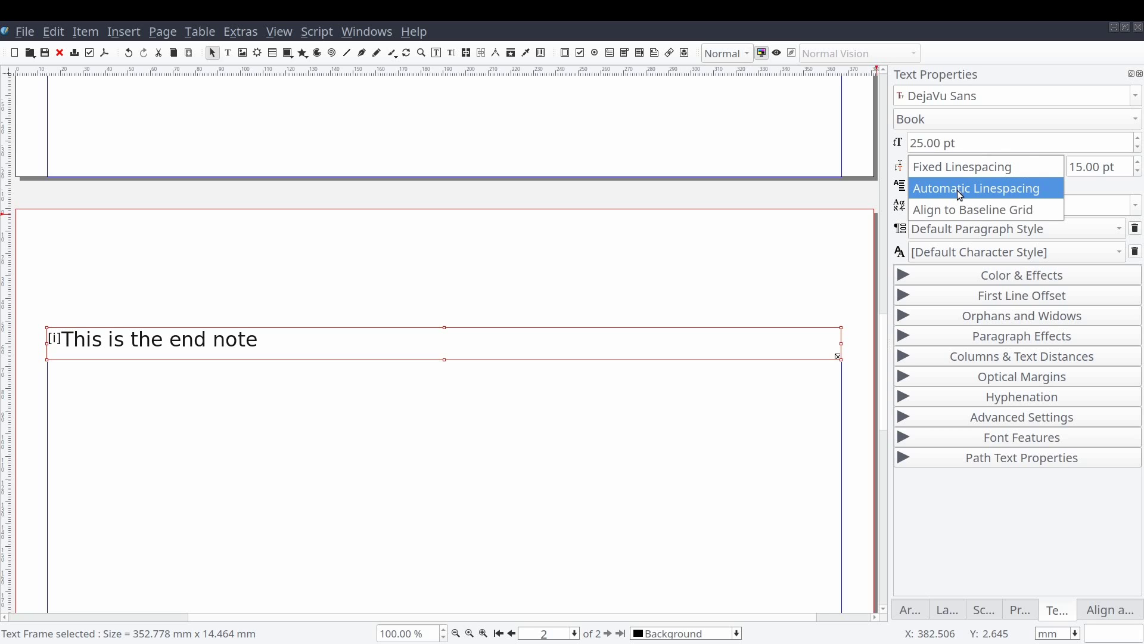
left_click(957, 190)
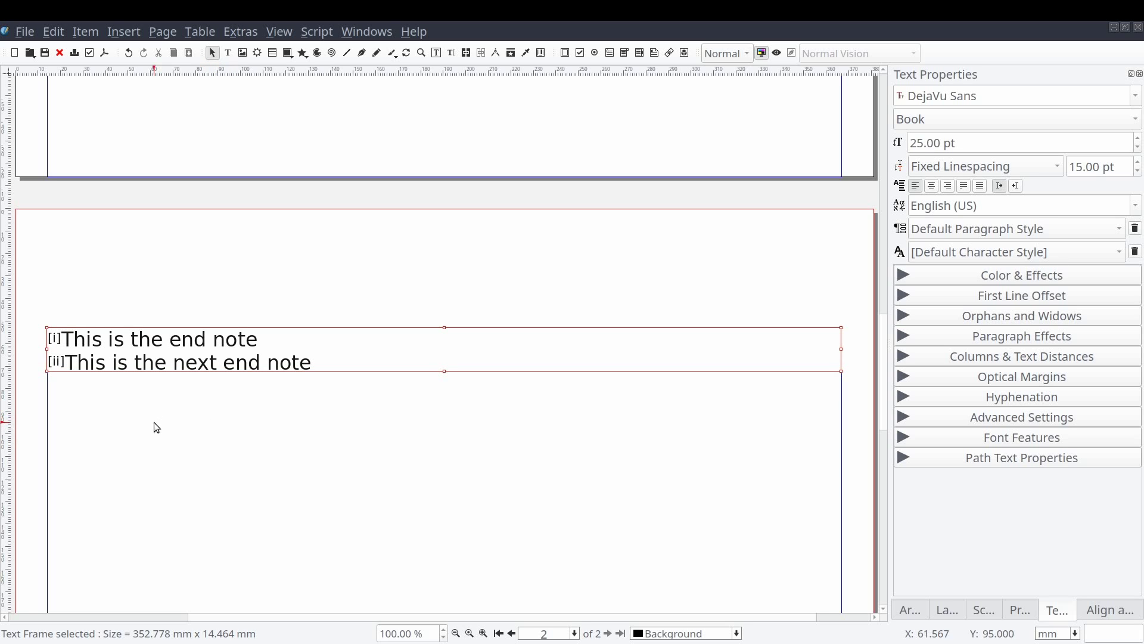
scroll(191, 429, "up", 10)
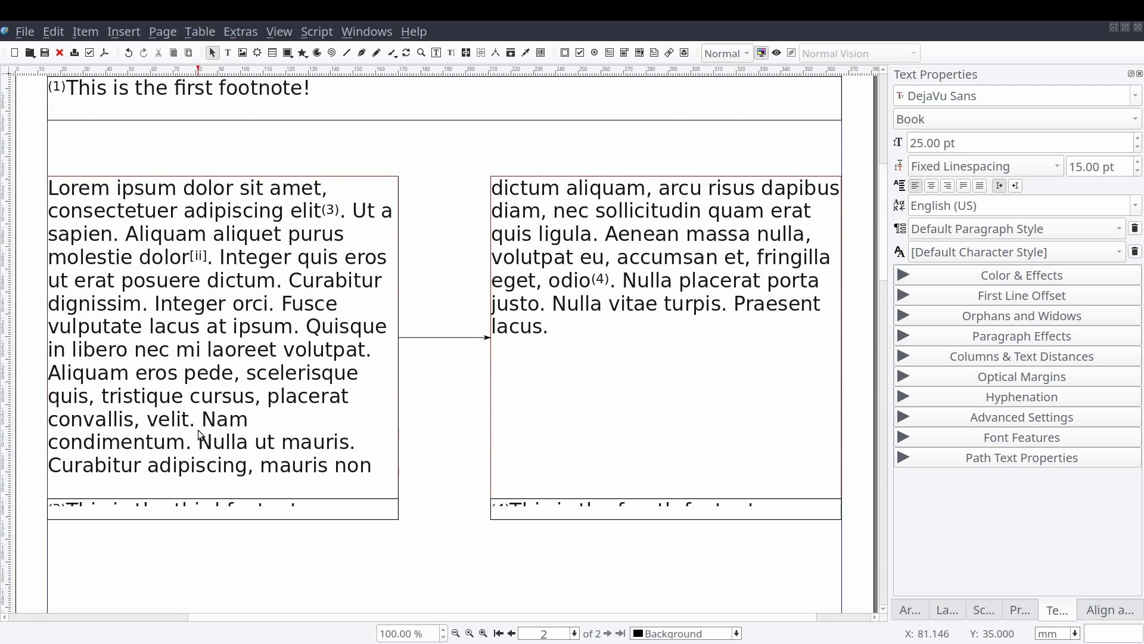
Step: Run Extras > Update Document so all footnotes reappear
left_click(628, 302)
scroll(339, 123, "up", 2)
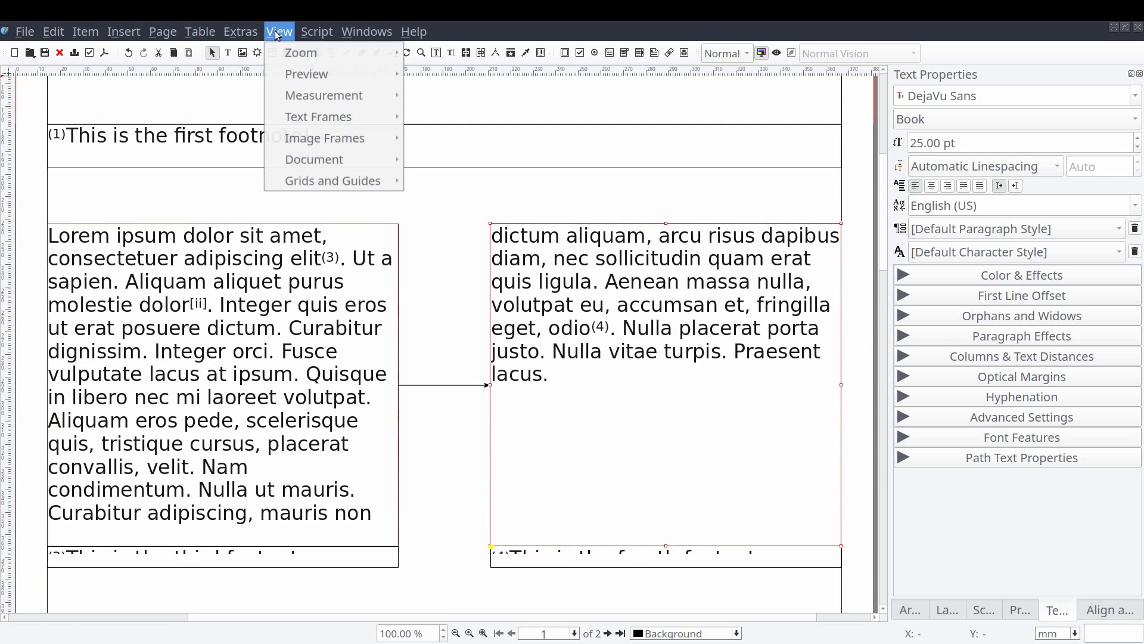
left_click(236, 35)
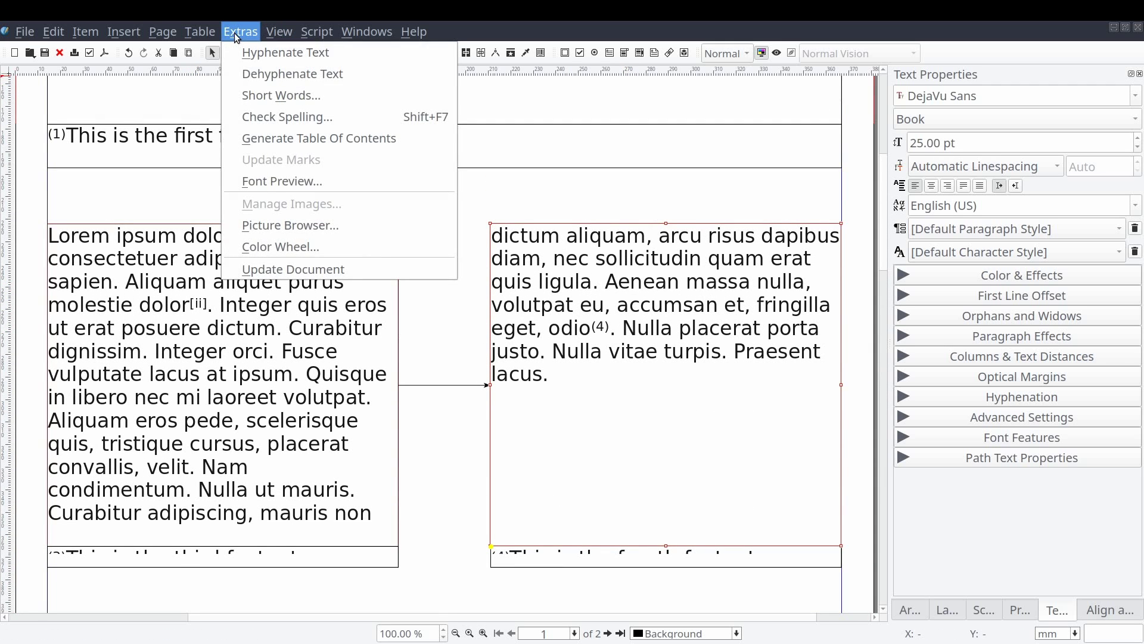
left_click(281, 269)
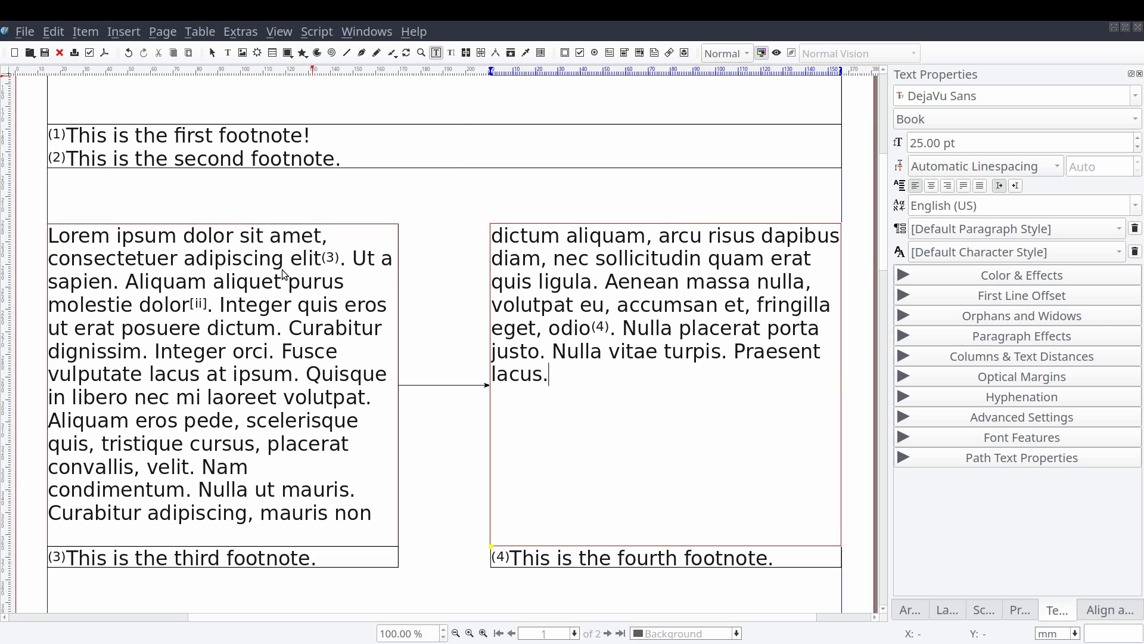
Step: Insert endnote [iii] in the right column, reading "This is the last endnote"
right_click(722, 357)
mouse_move(822, 124)
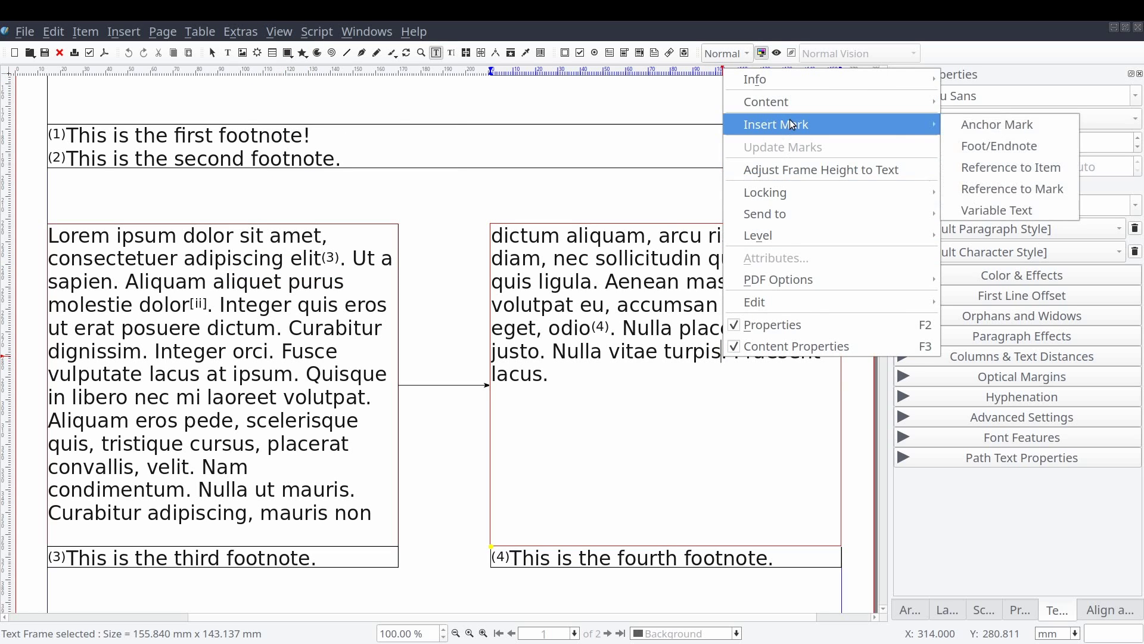
left_click(1019, 146)
left_click(623, 322)
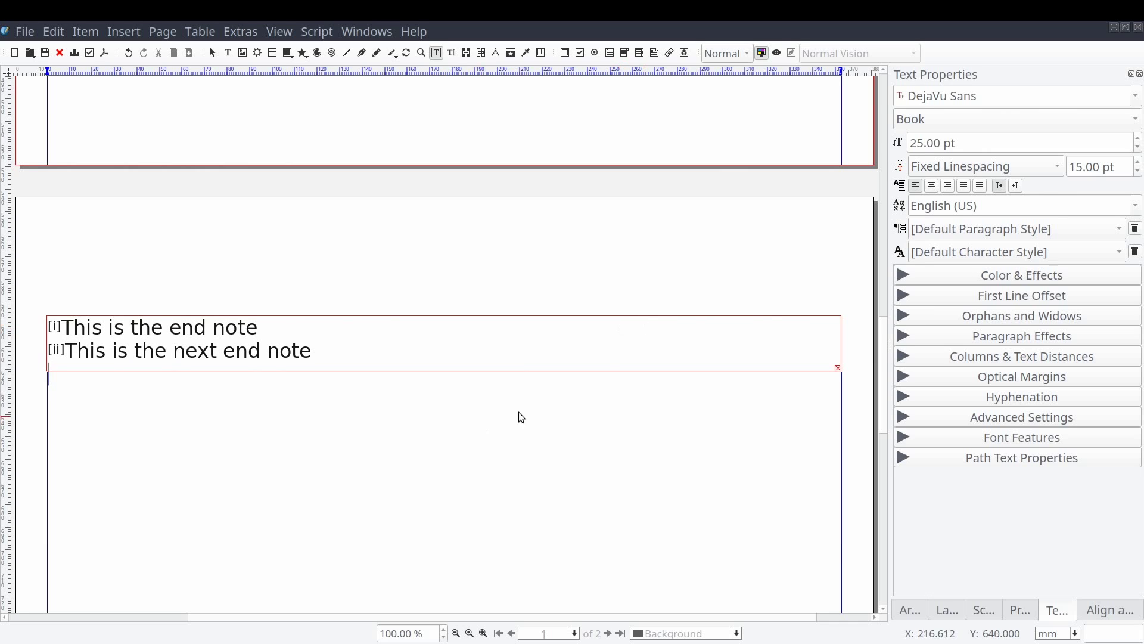
left_click(978, 167)
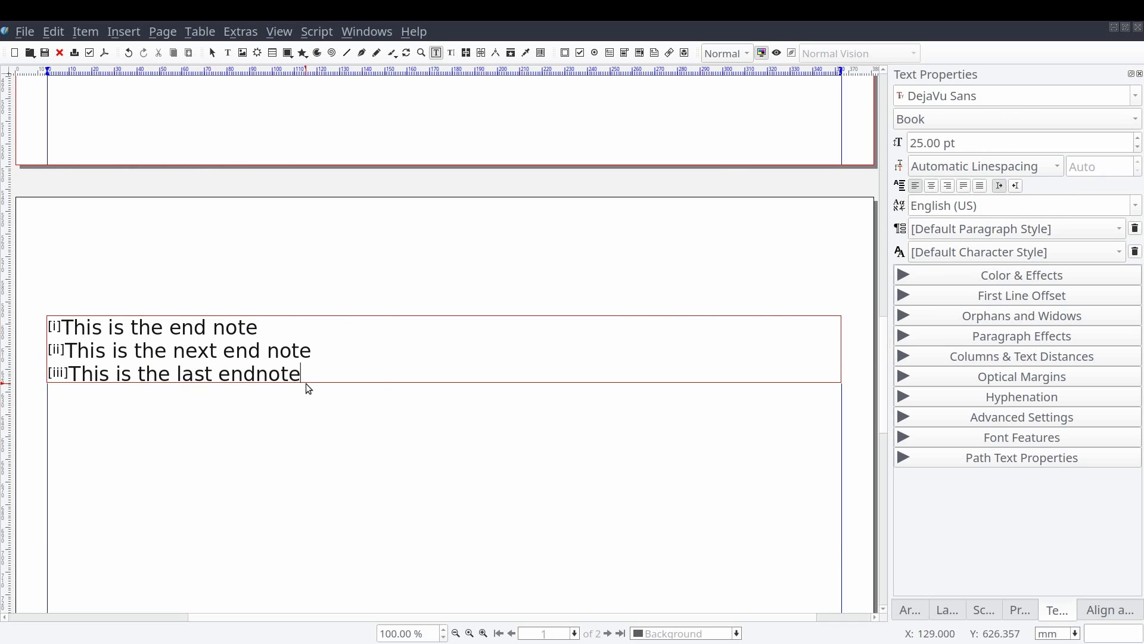
left_click(318, 409)
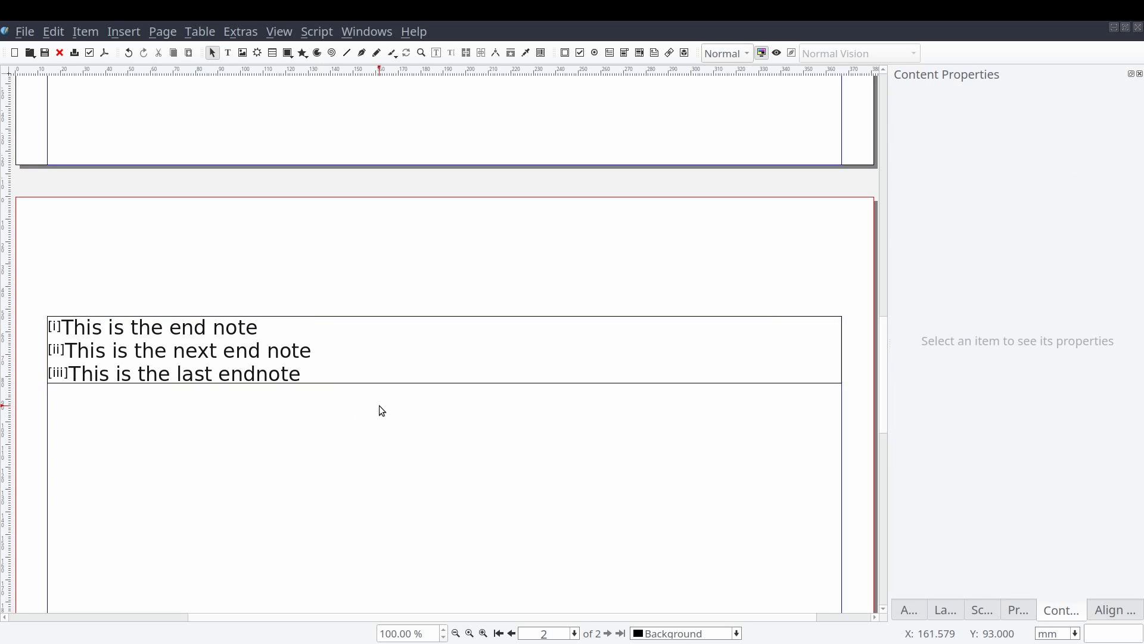